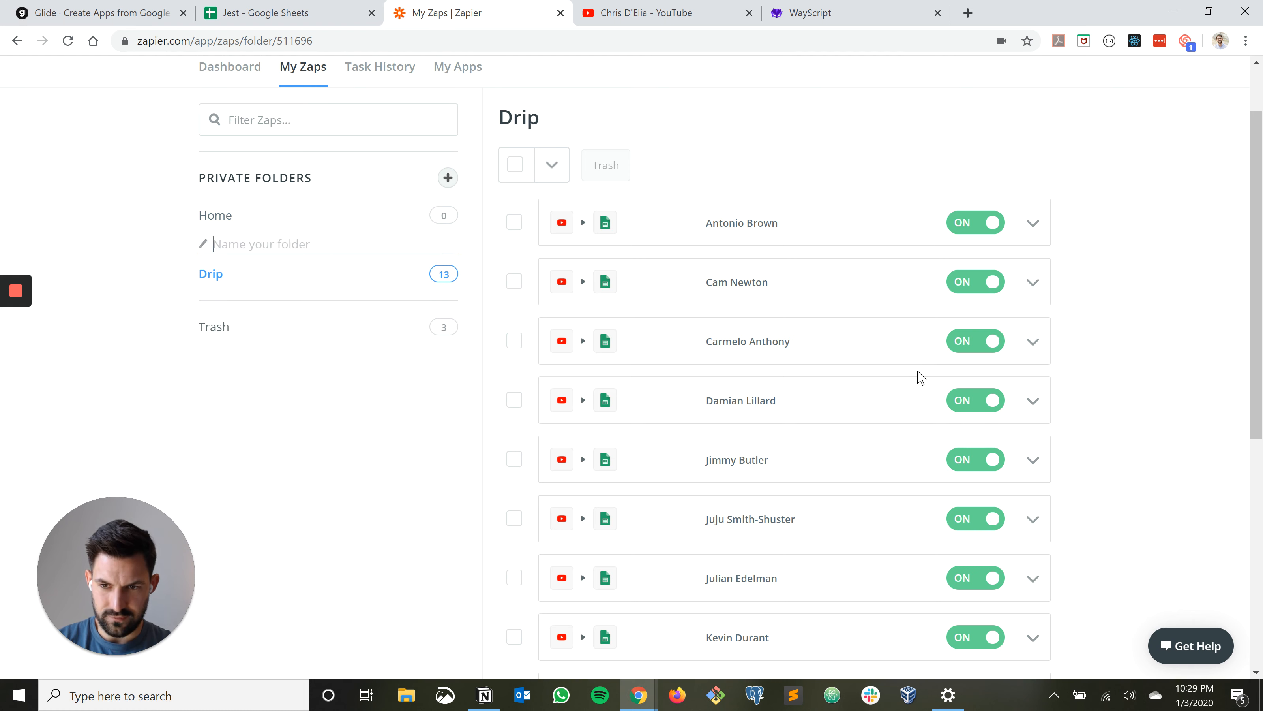
Name the new private folder Jest and start a new zap inside it
type("Jest")
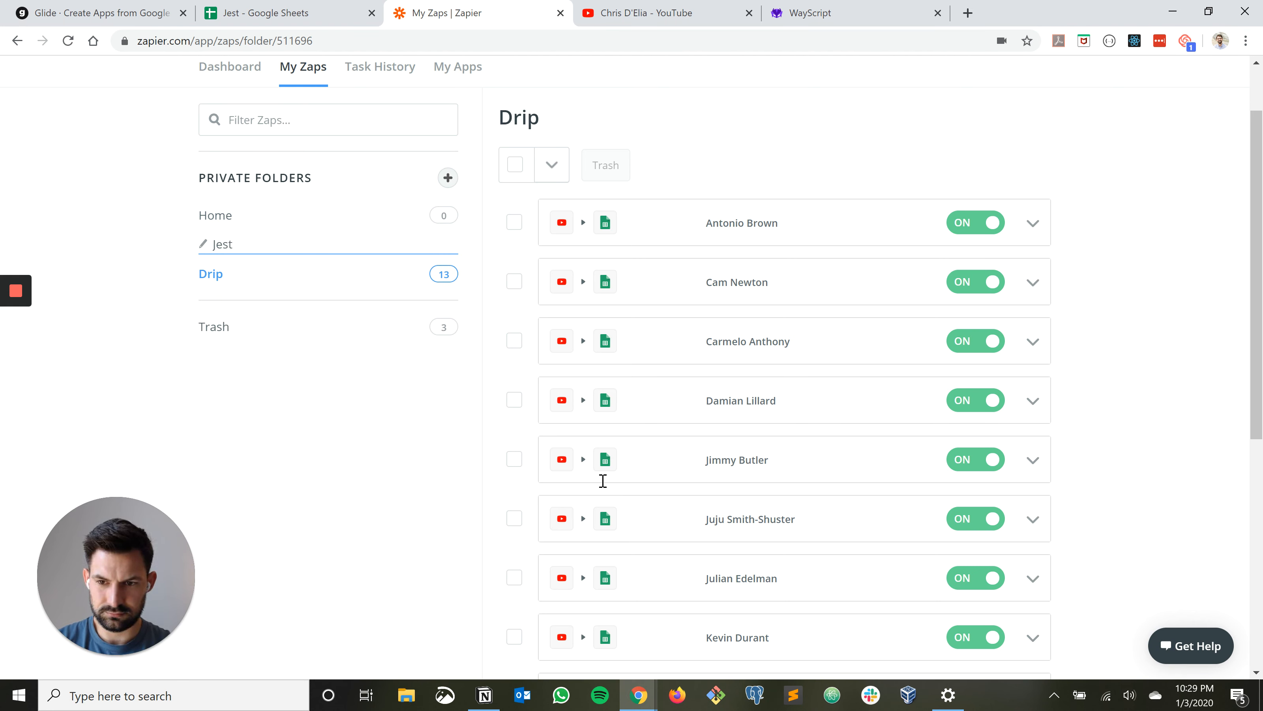
key("Return")
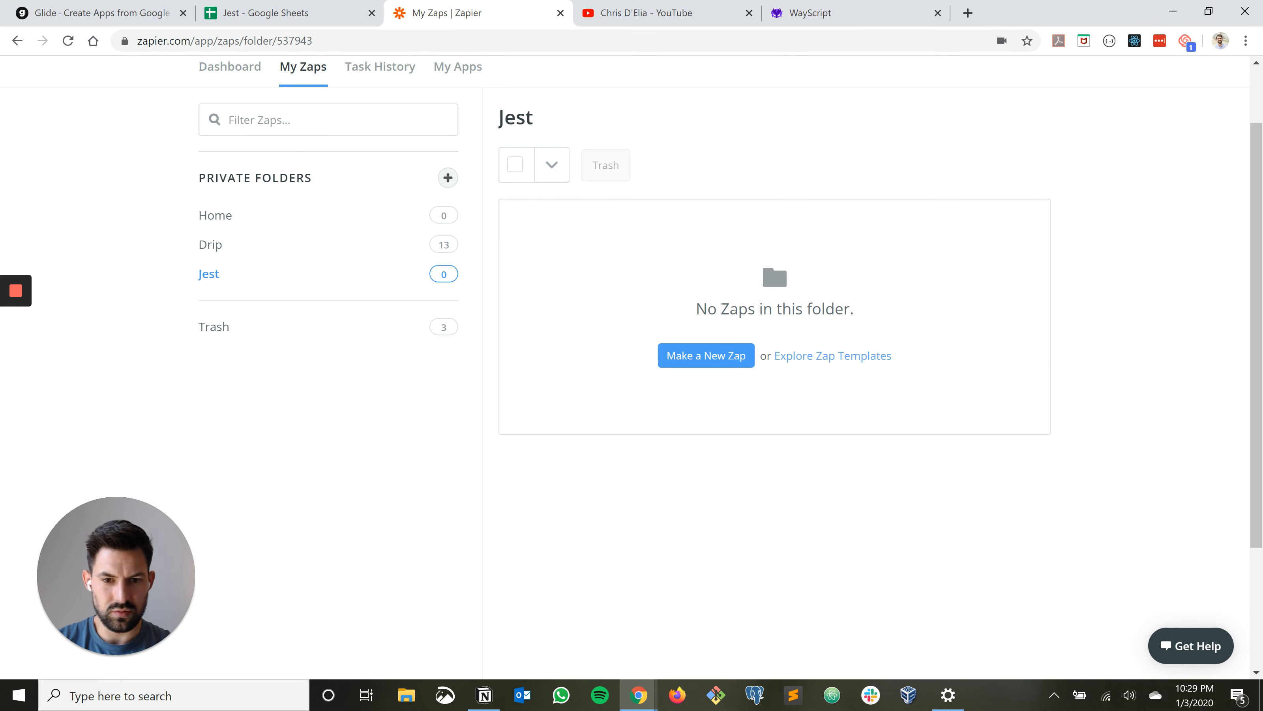
left_click(691, 352)
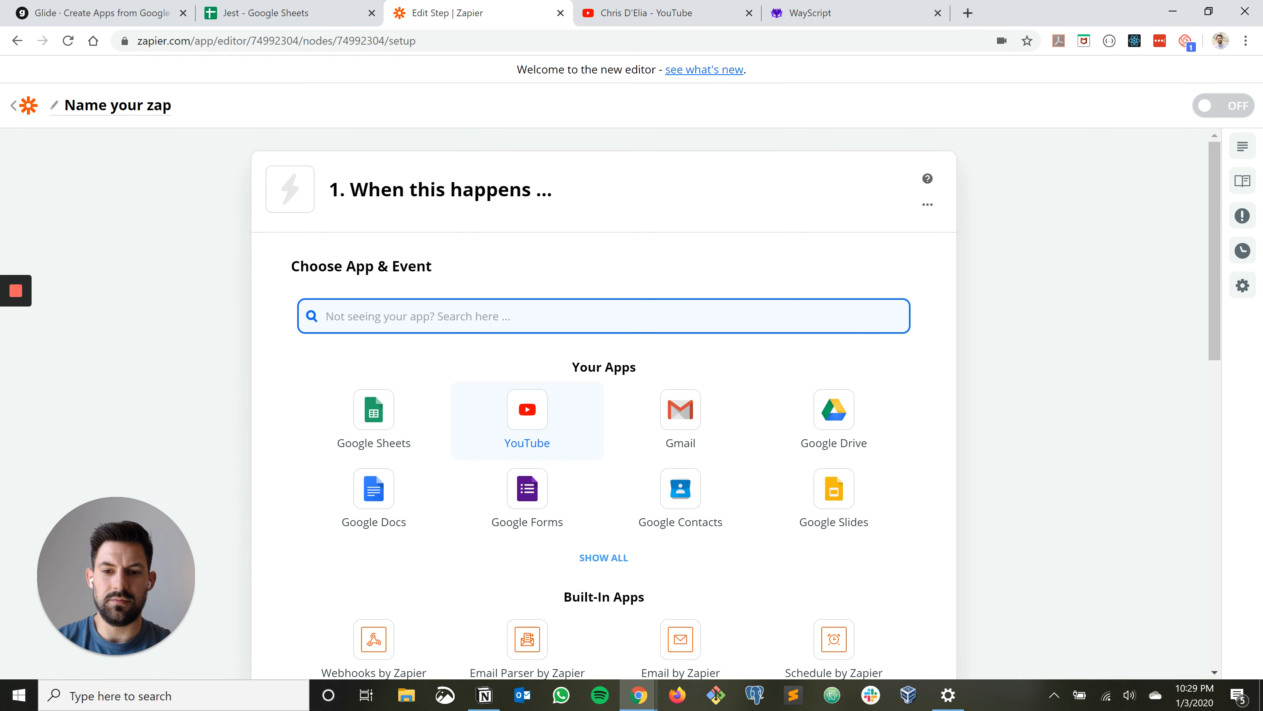
Set the zap's trigger to YouTube with the New Video In Channel event
left_click(527, 418)
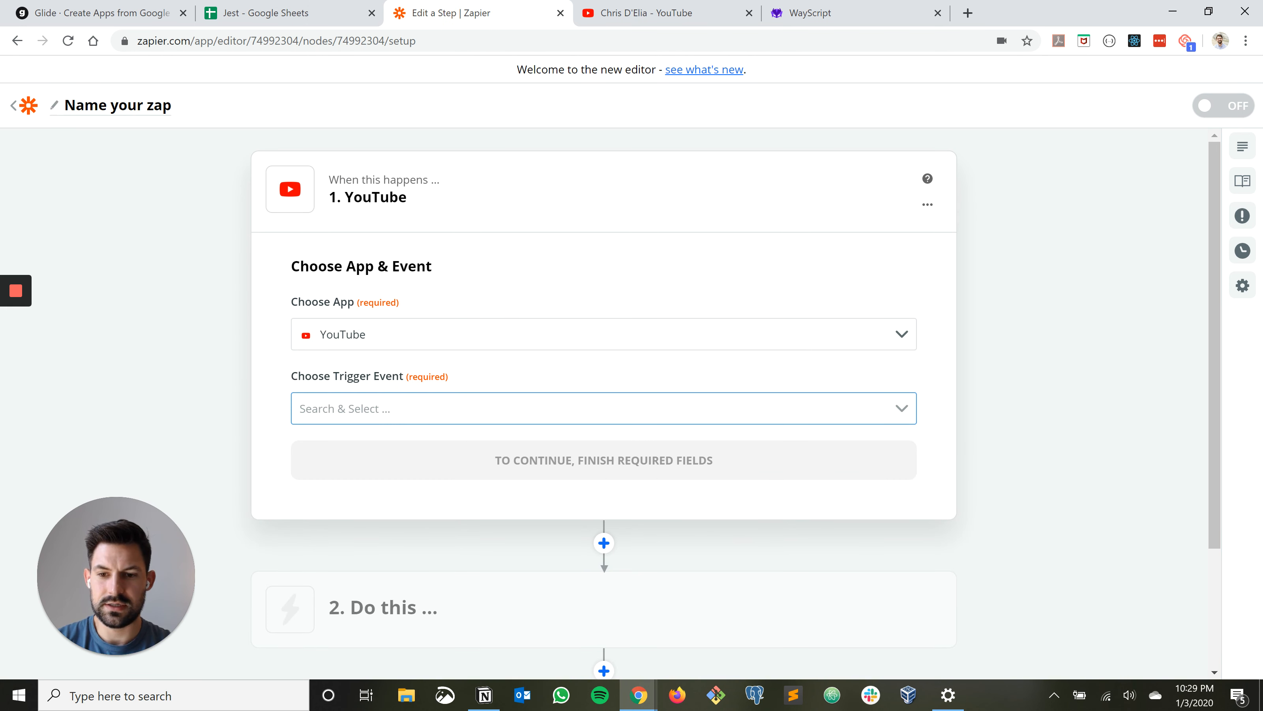
left_click(373, 497)
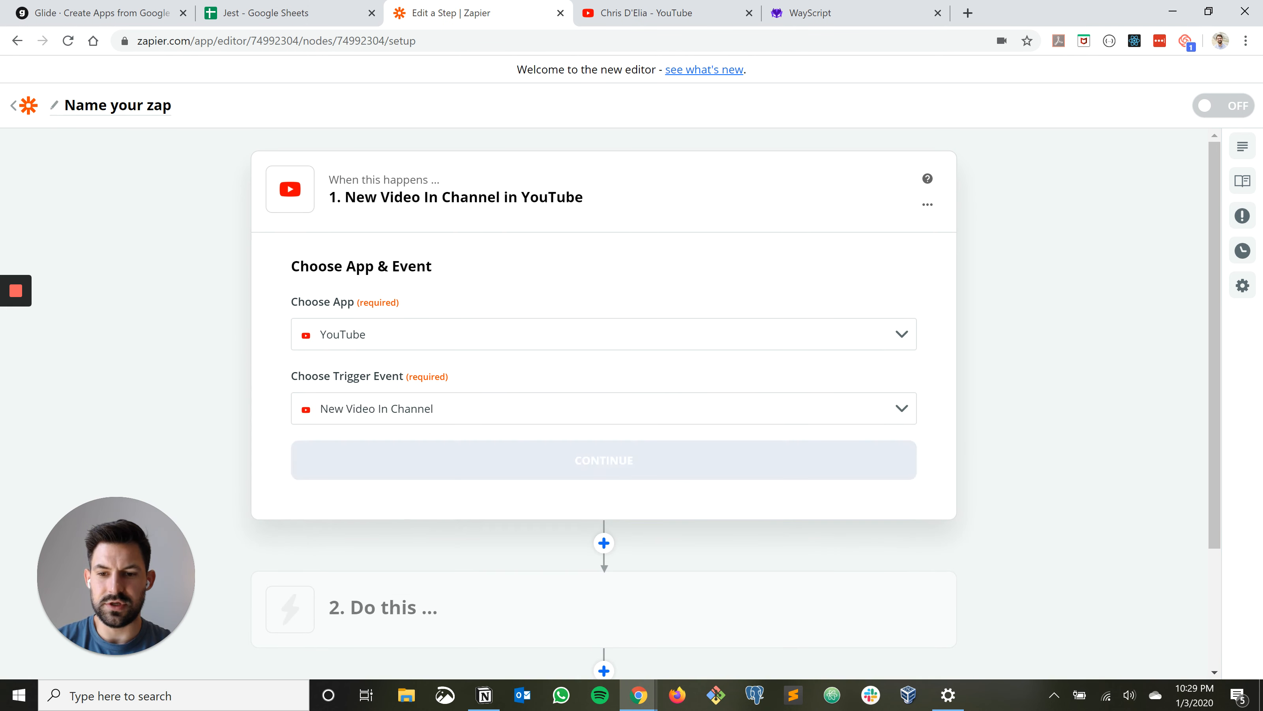
left_click(604, 460)
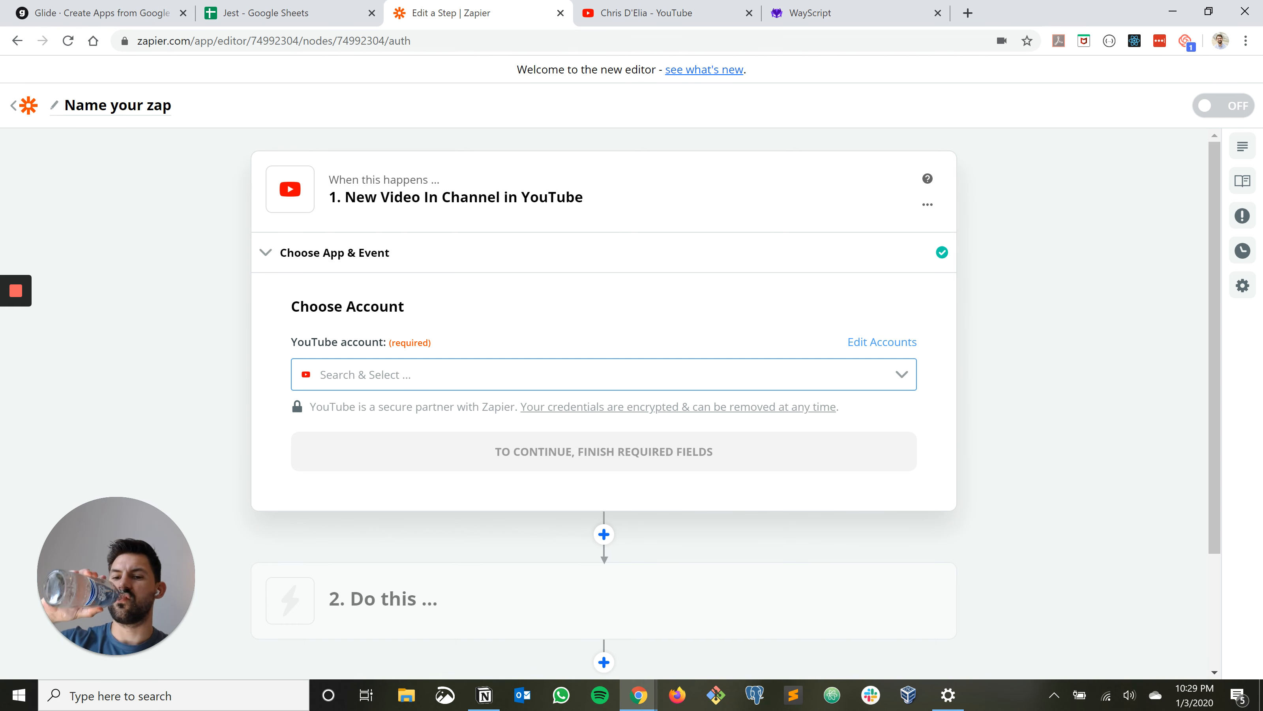
Select the already connected YouTube account for the trigger and continue
left_click(1259, 647)
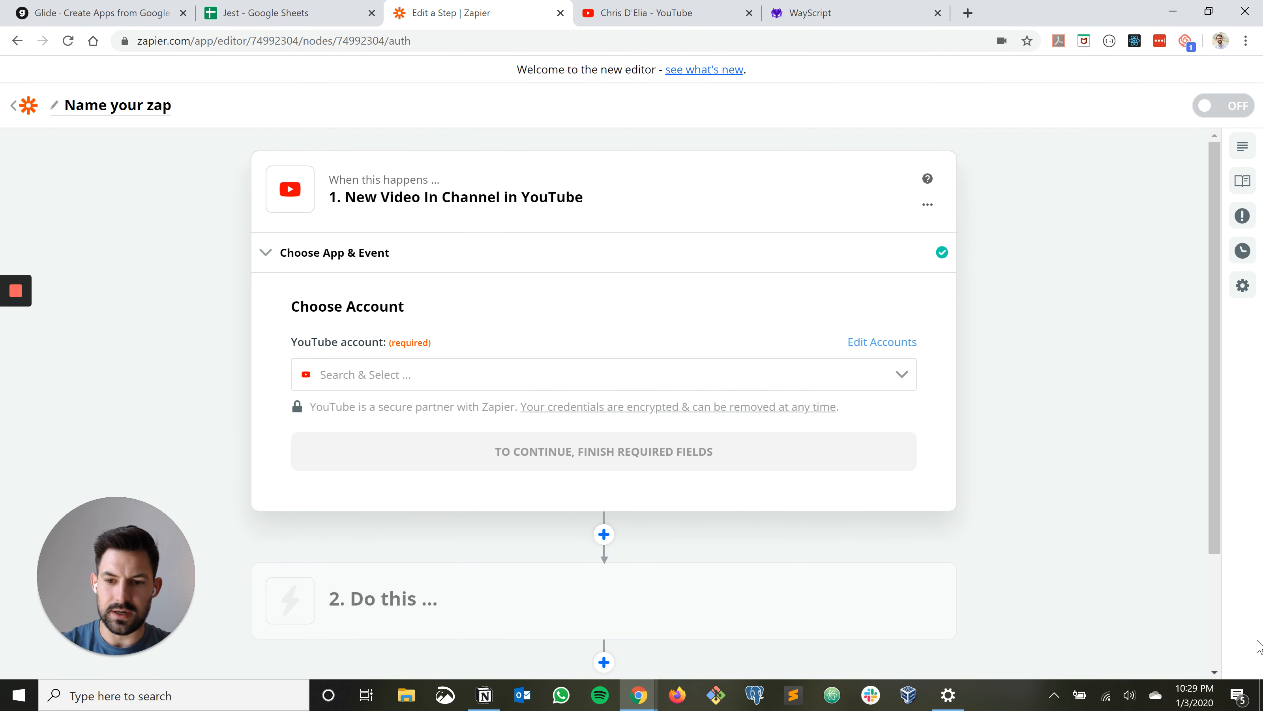
left_click(604, 375)
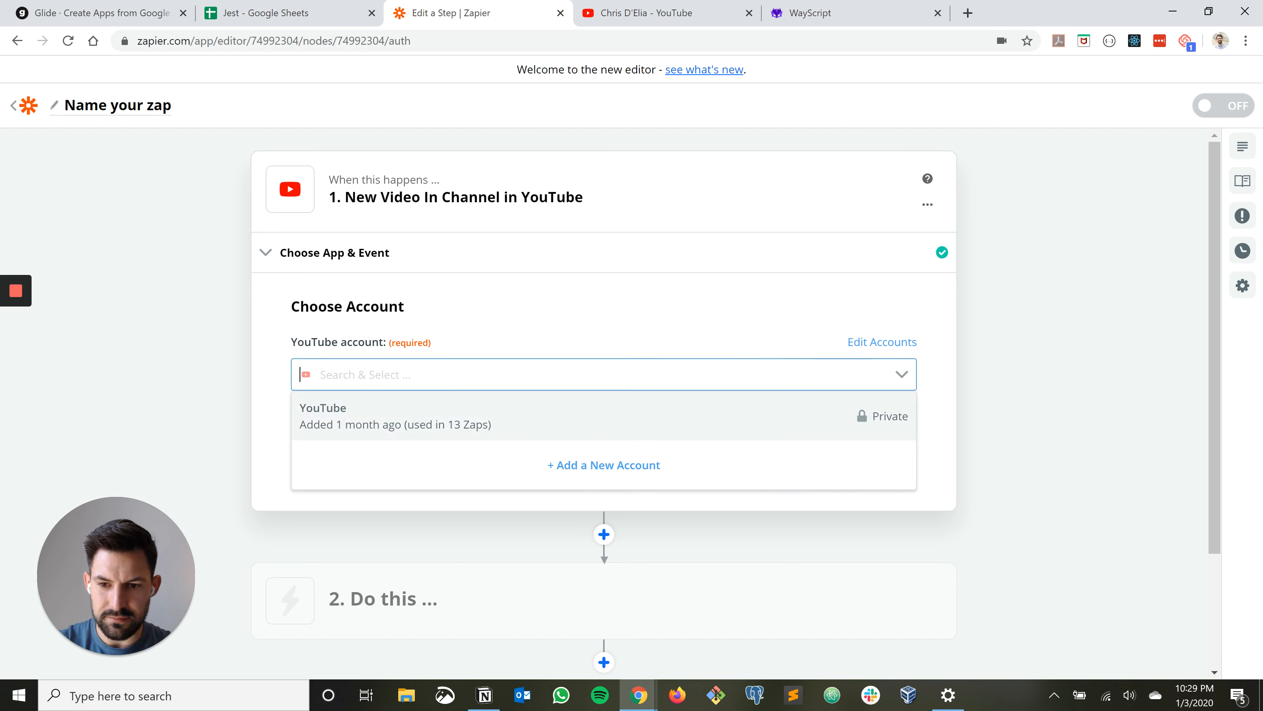
left_click(604, 415)
left_click(604, 451)
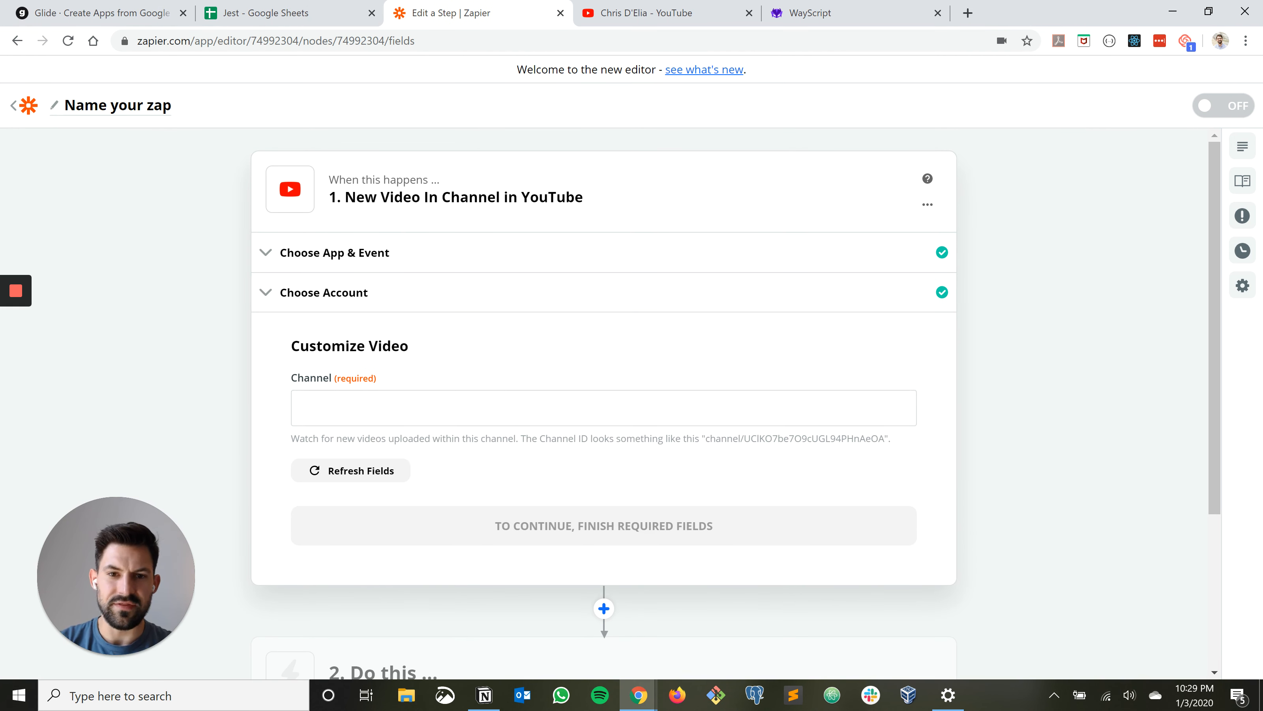
Copy the "channel/" ID portion of Chris D'Elia's YouTube page address into the trigger's Channel field
left_click(647, 13)
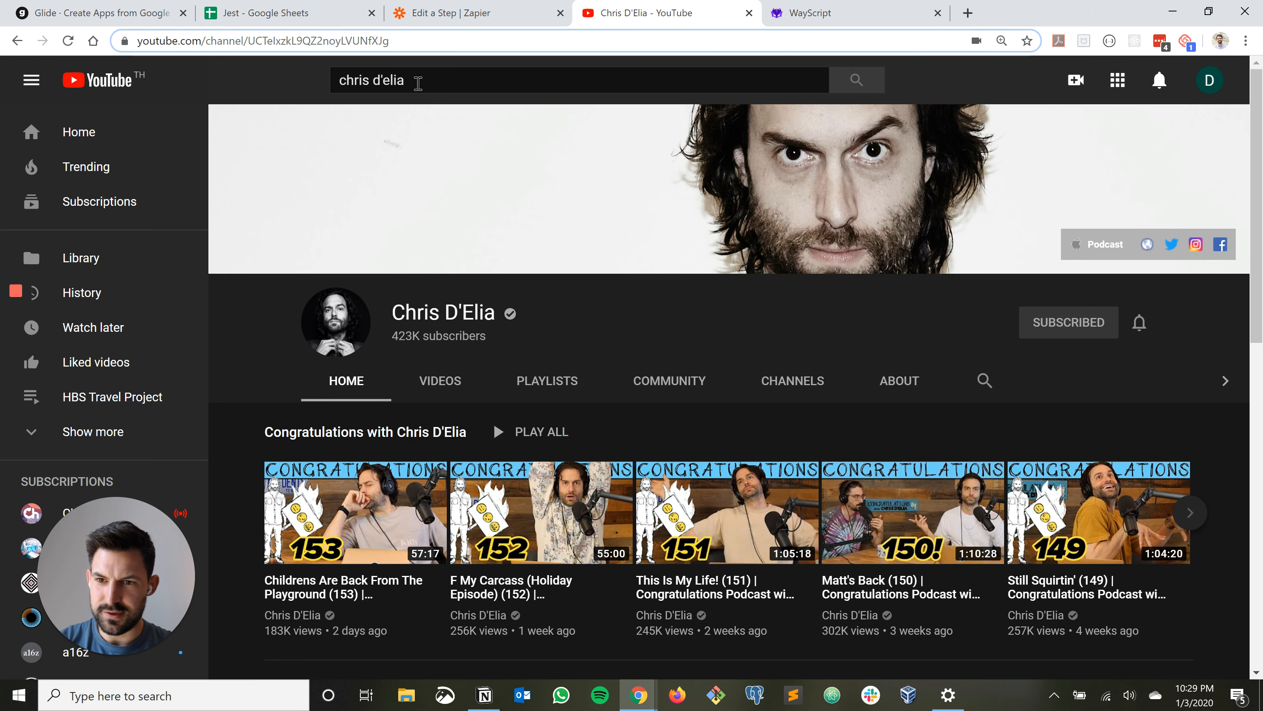
left_click_drag(269, 40, 364, 44)
key("Left")
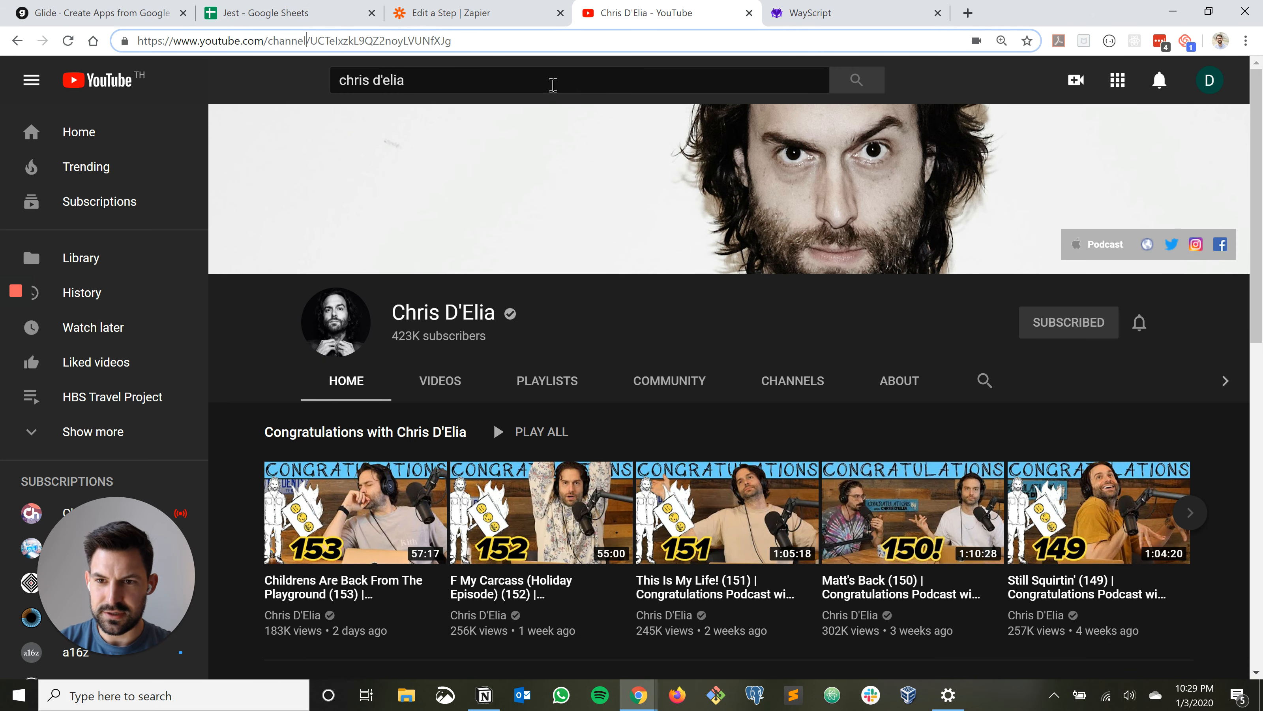
key("shift+End")
key("ctrl+c")
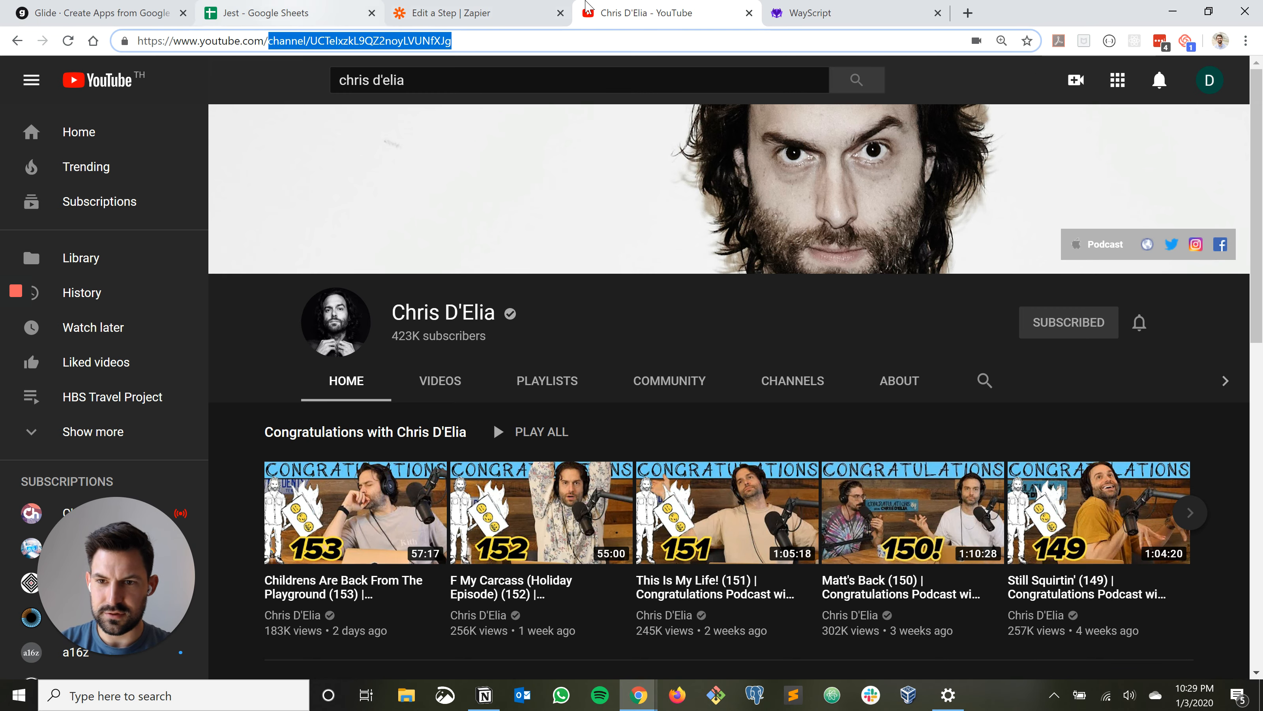
left_click(292, 6)
left_click(137, 6)
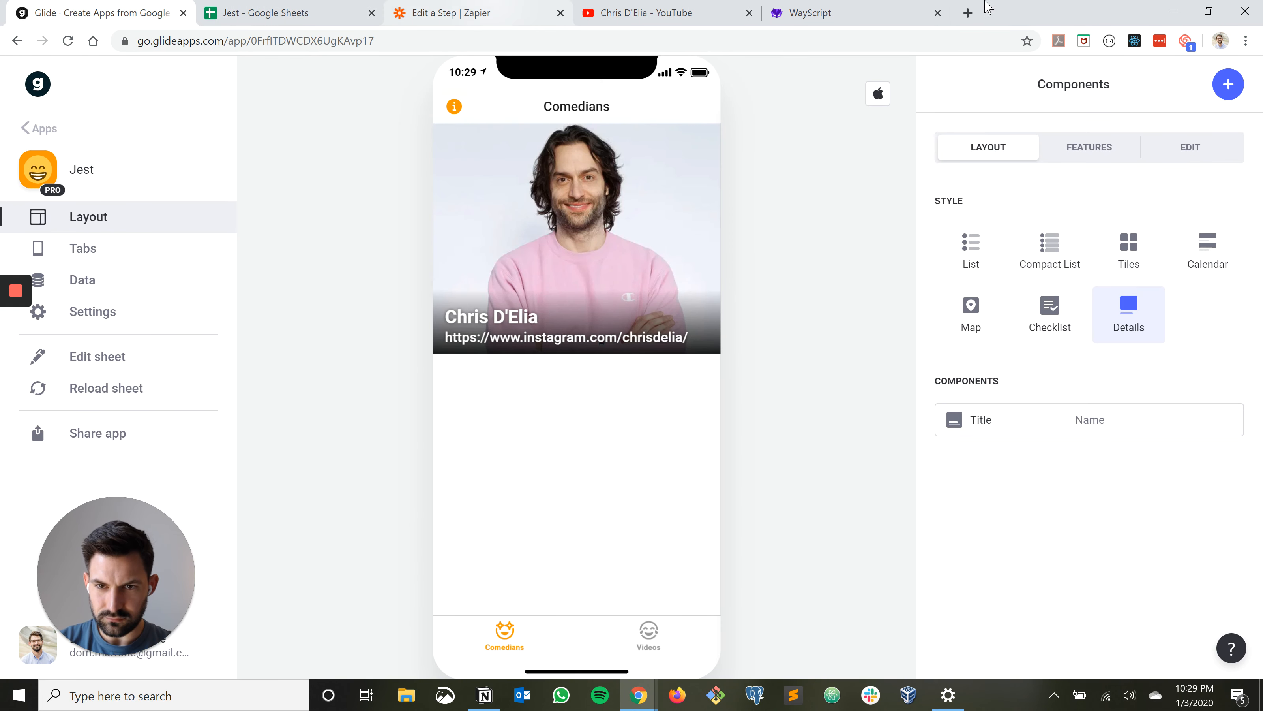
left_click(492, 7)
key("ctrl+v")
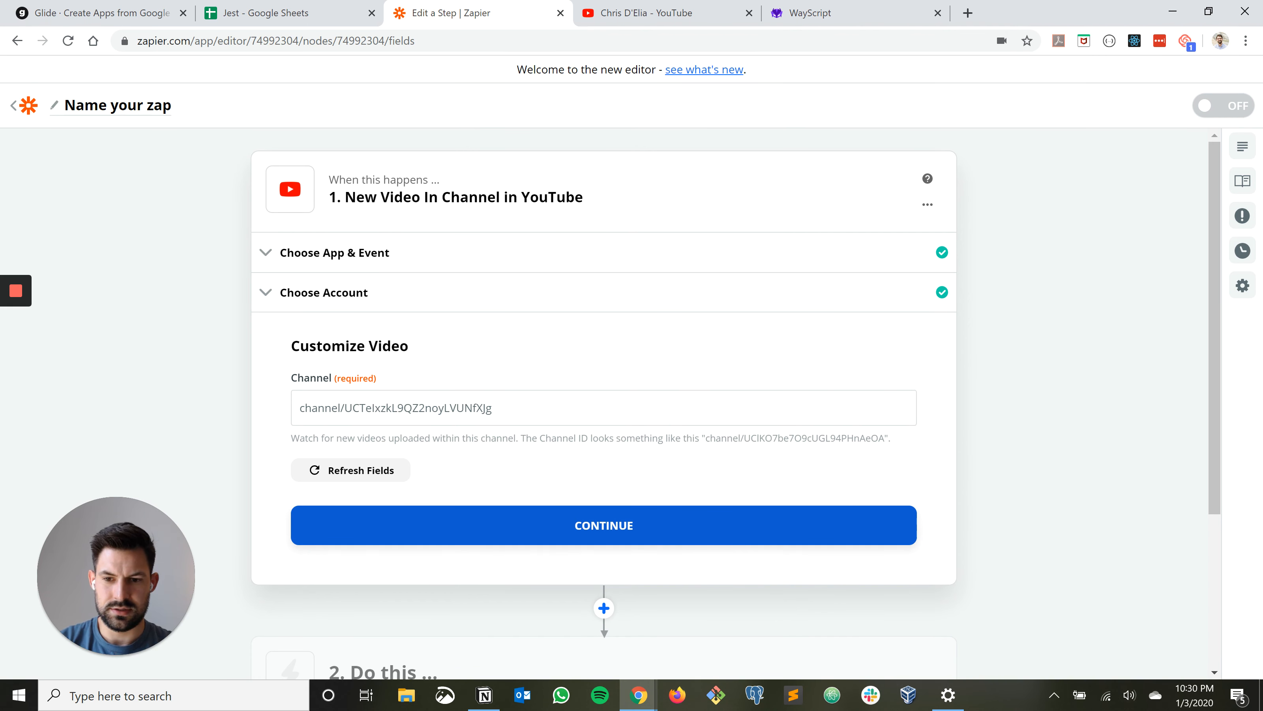
Confirm the trigger's channel setting after comparing it with the example ID, and test the YouTube connection
left_click_drag(711, 438, 891, 438)
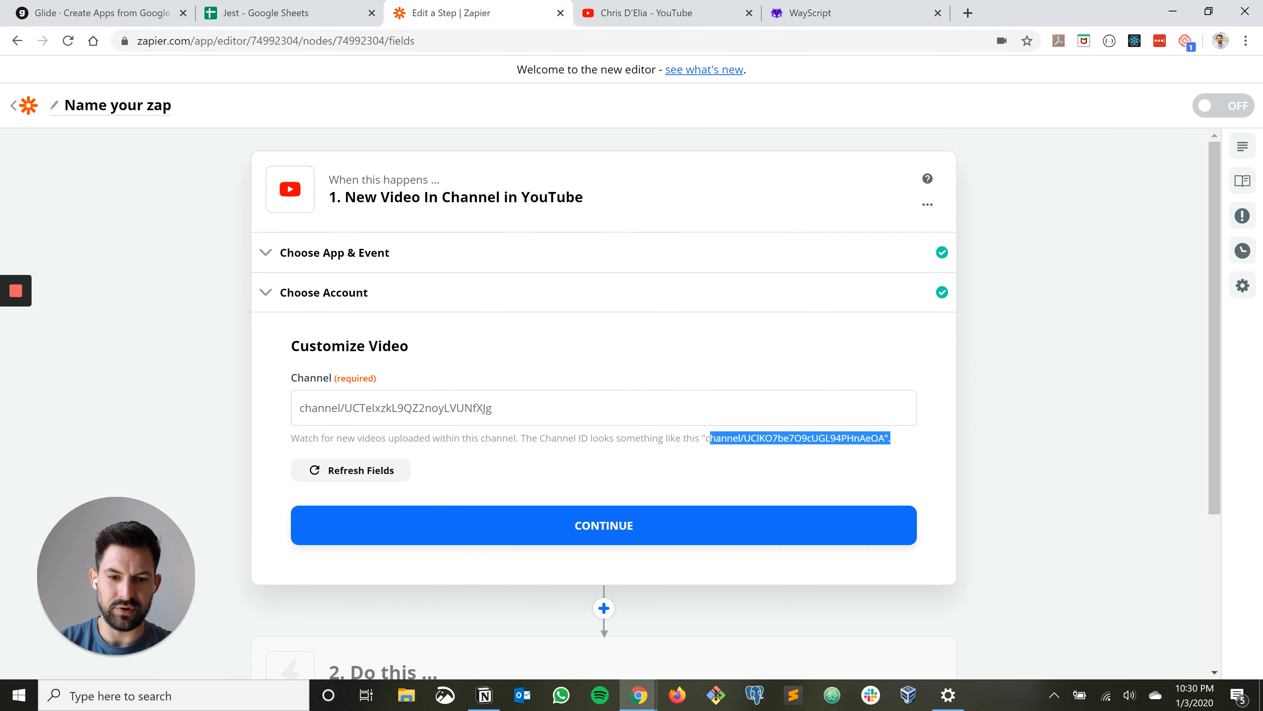
left_click(716, 471)
left_click(604, 525)
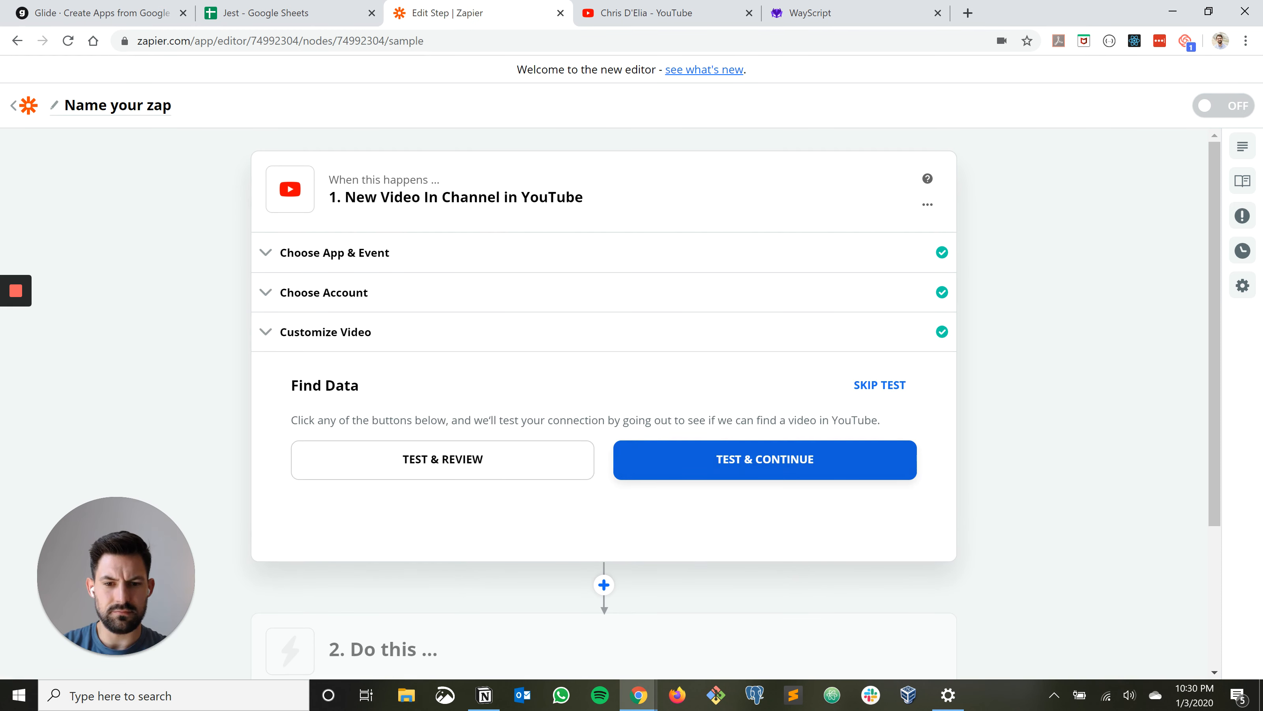
left_click(764, 460)
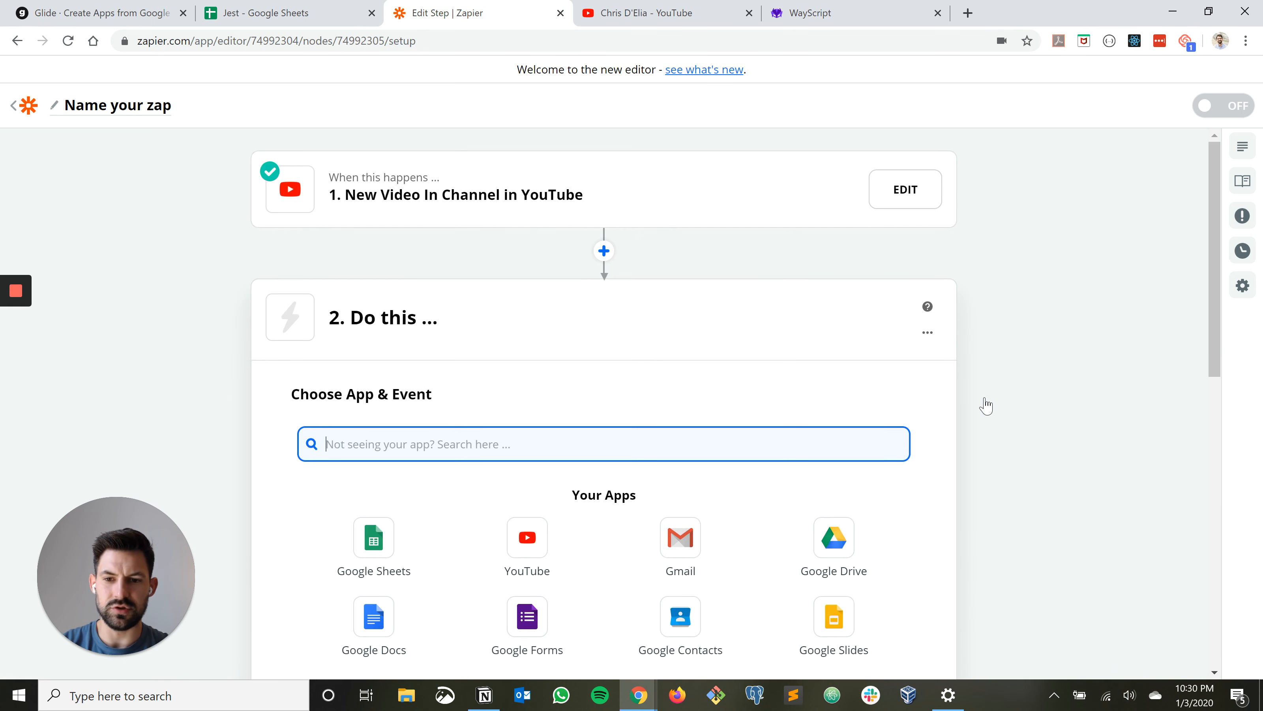
Examine the sample videos pulled in by the YouTube trigger and return to the action step
left_click(491, 201)
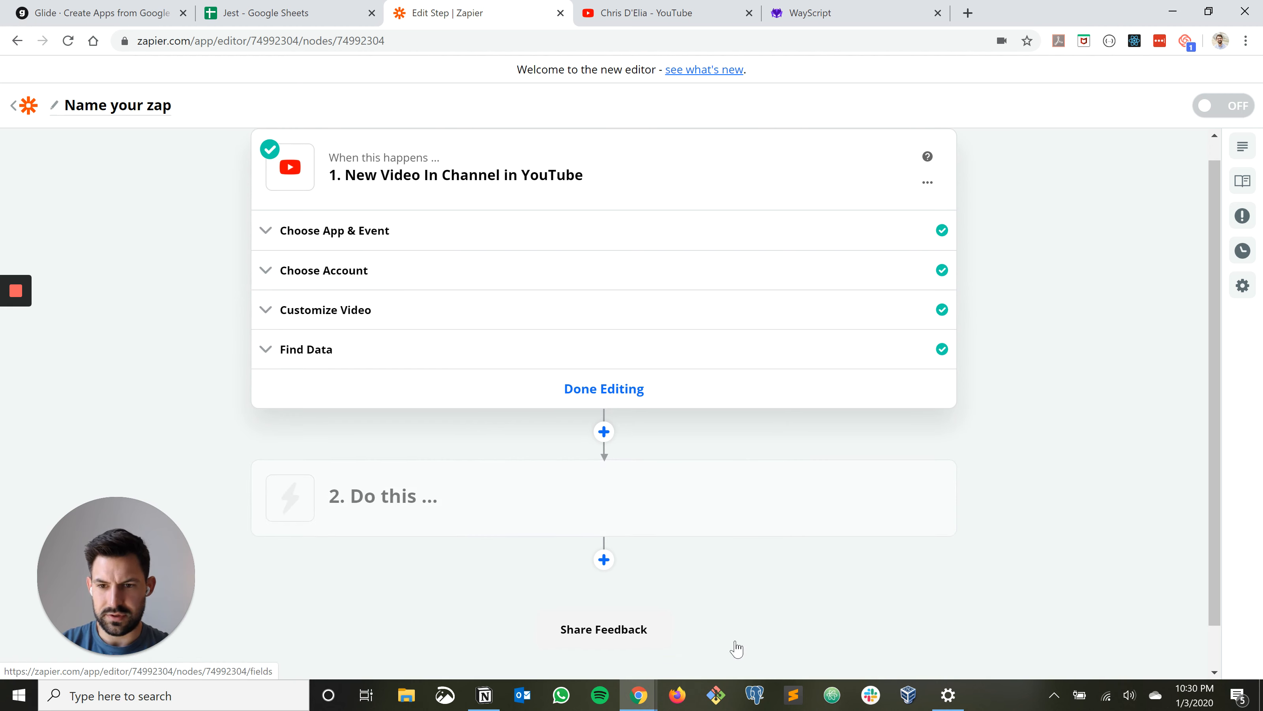
left_click(360, 354)
scroll(919, 451, "down", 3)
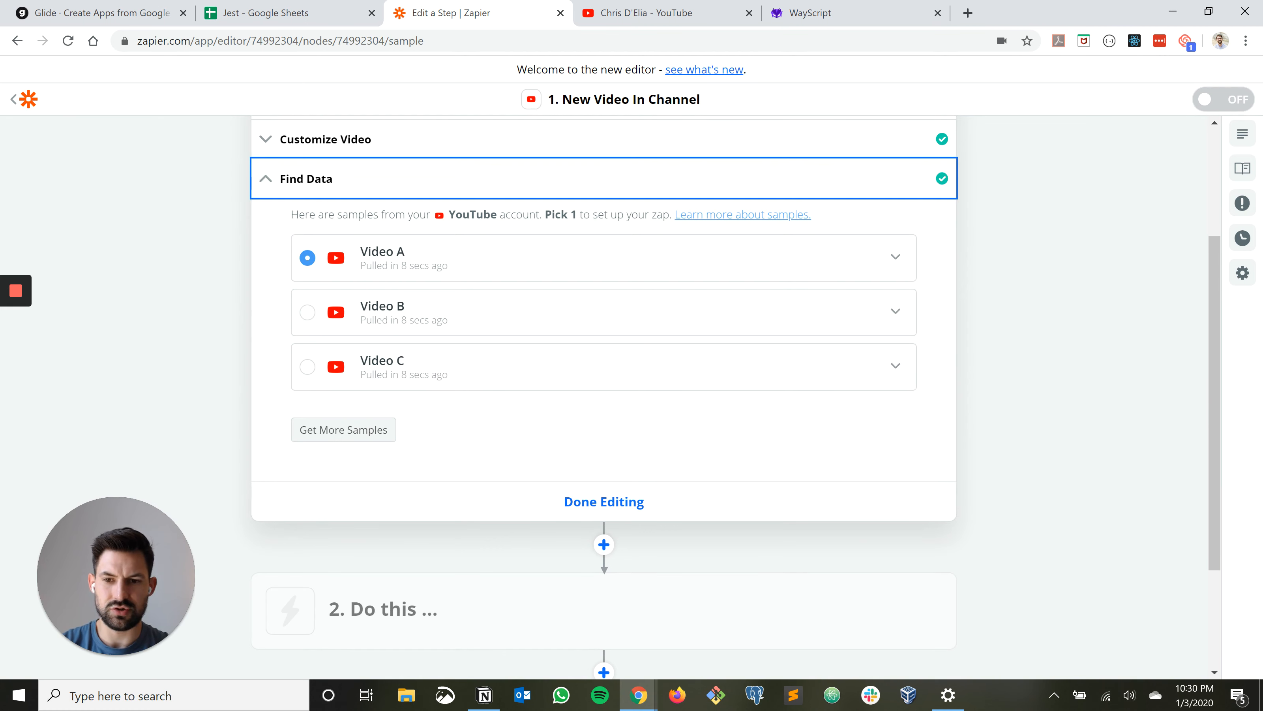
left_click(603, 501)
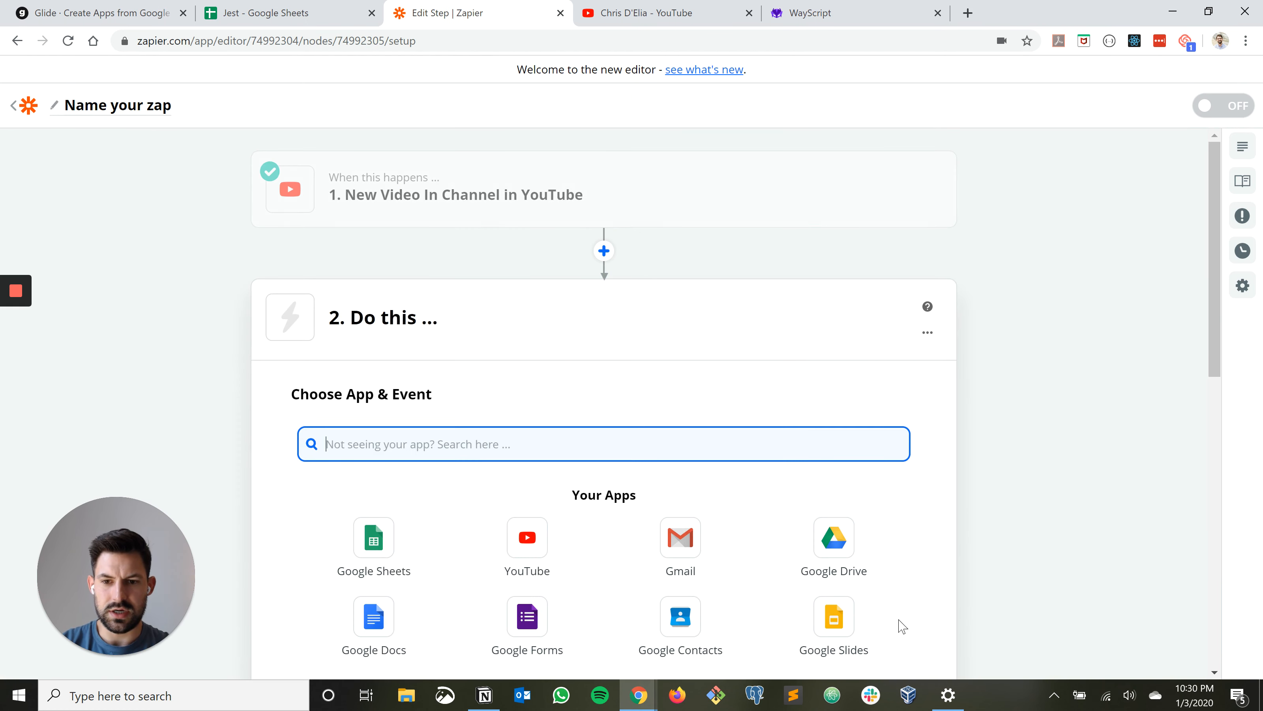
Set the zap's action to Google Sheets with the Create Spreadsheet Row event, checking the Jest sheet's columns before continuing
scroll(925, 637, "down", 3)
left_click(370, 386)
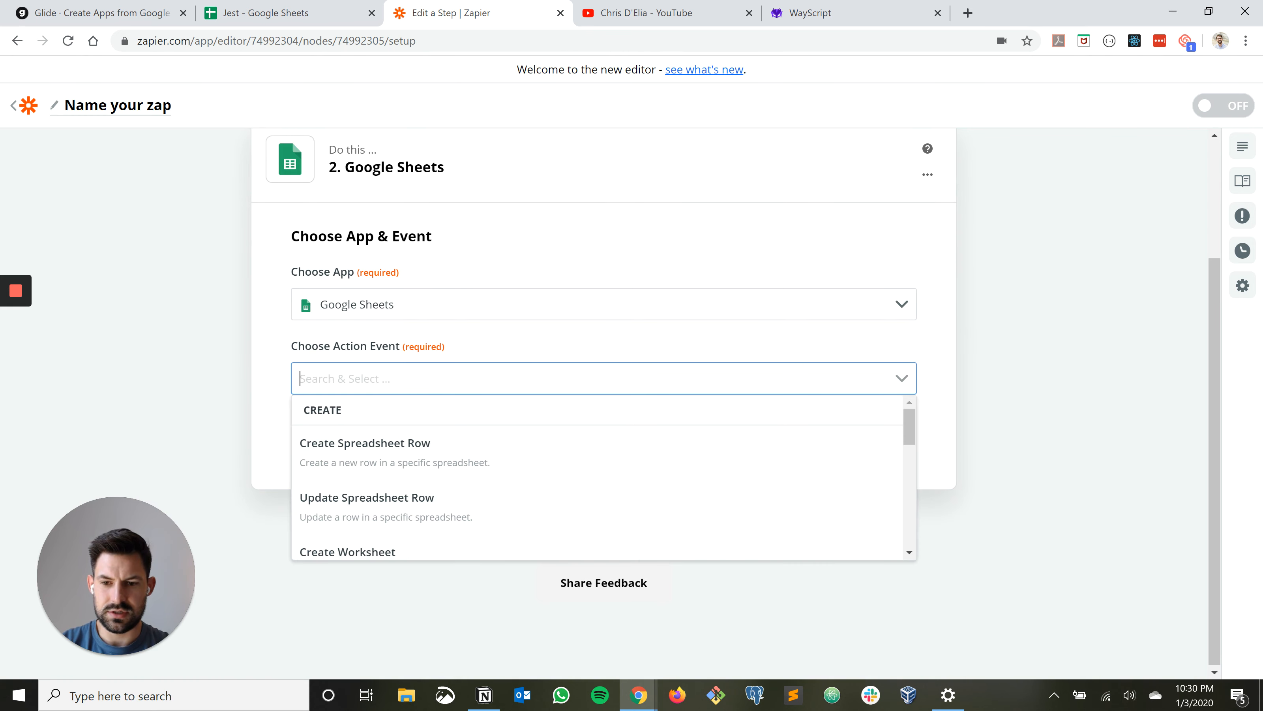
key("Return")
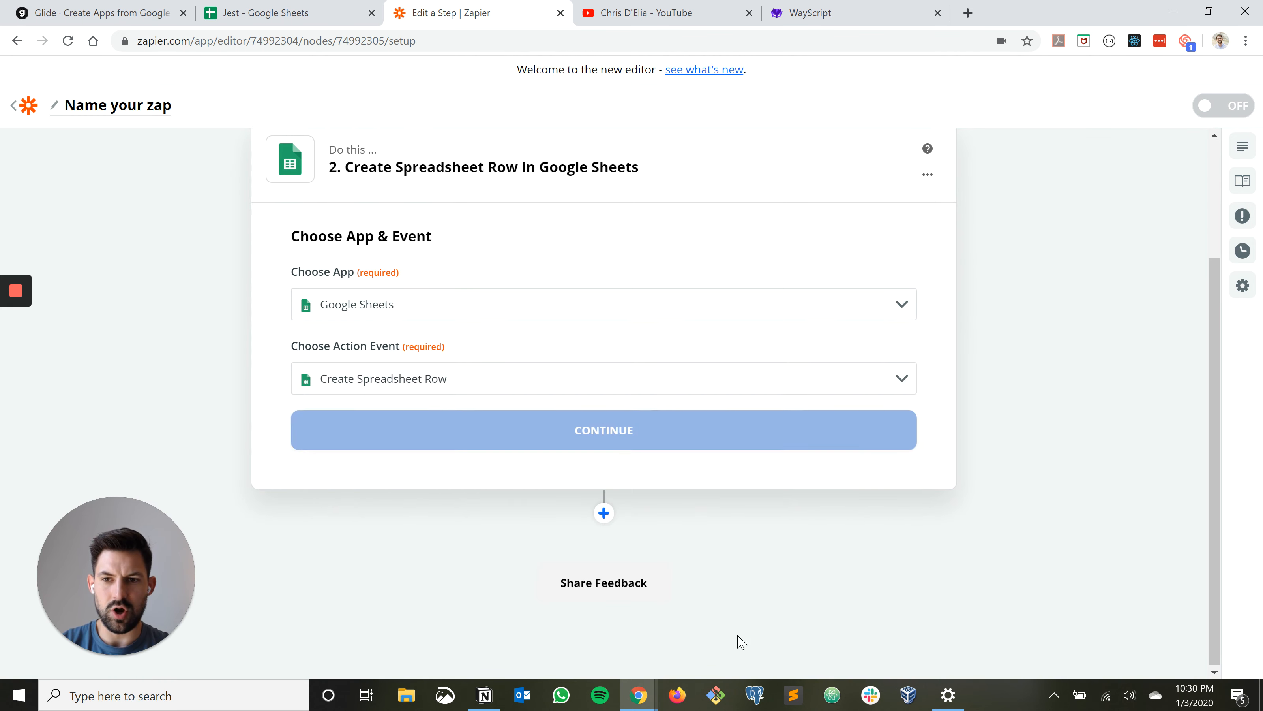
left_click(293, 13)
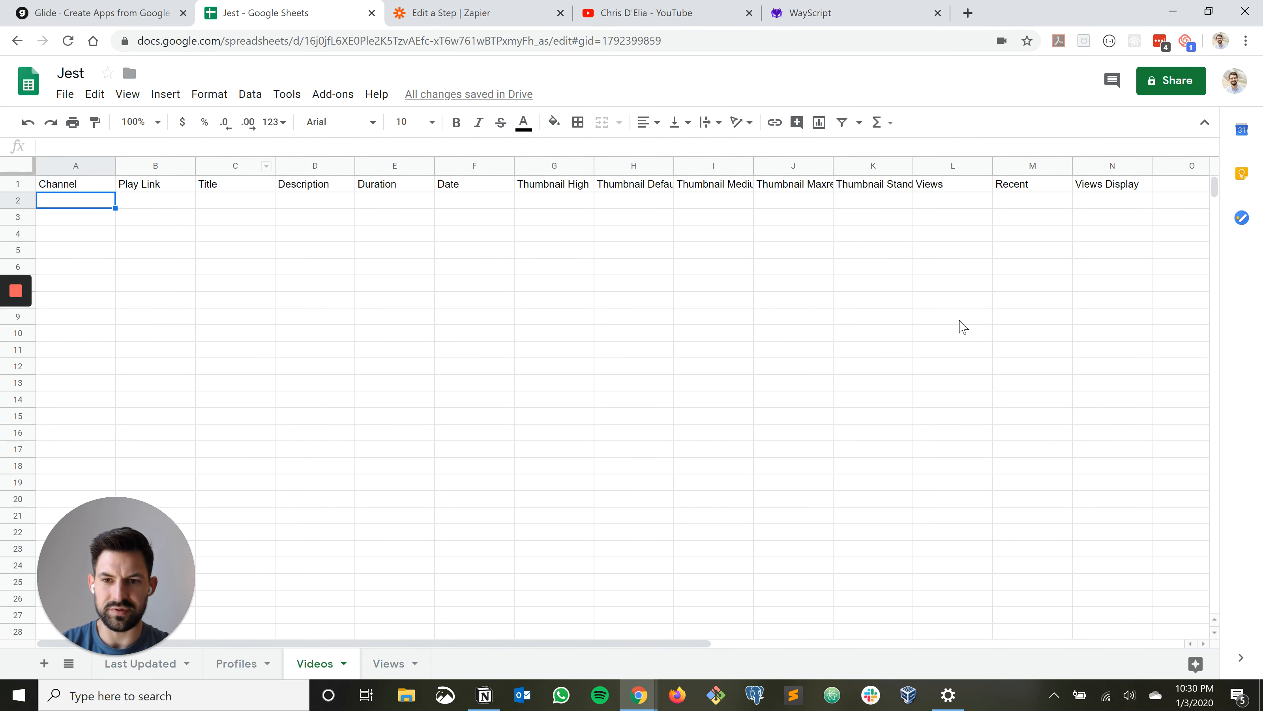
left_click(473, 13)
left_click(604, 430)
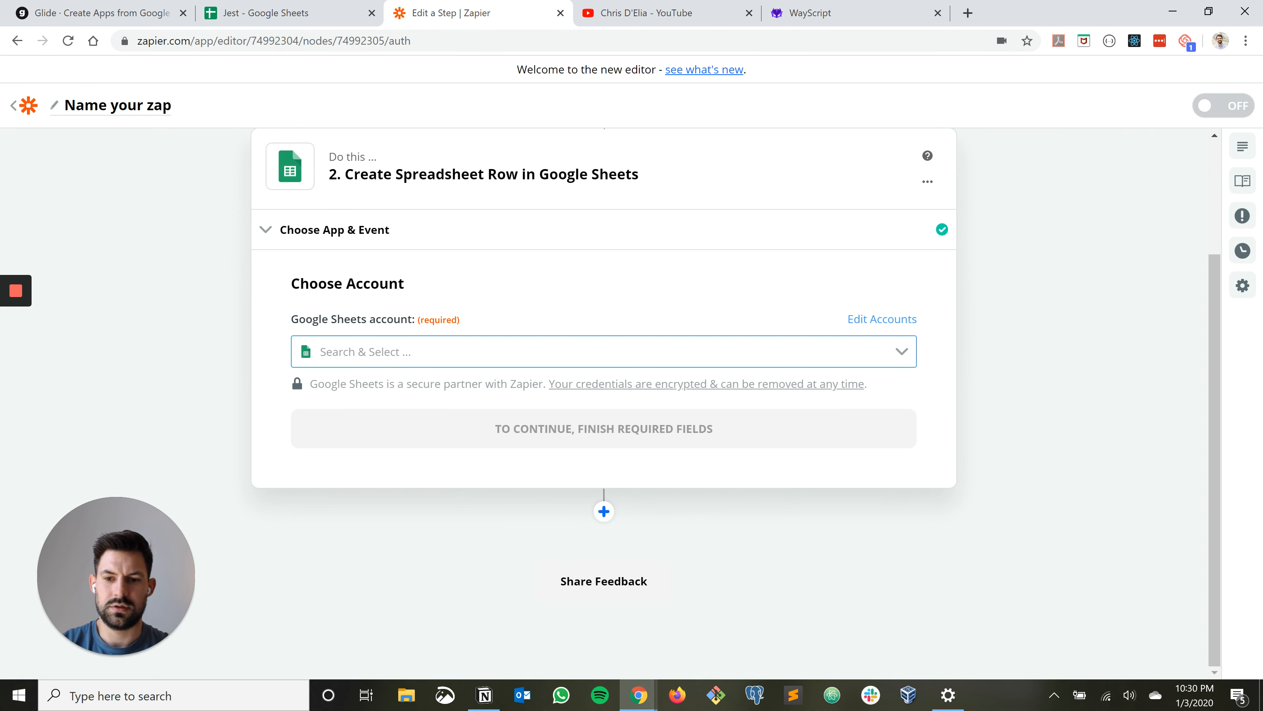
Select the connected Google Sheets account and target the Videos worksheet of the Jest spreadsheet
left_click(603, 351)
left_click(604, 393)
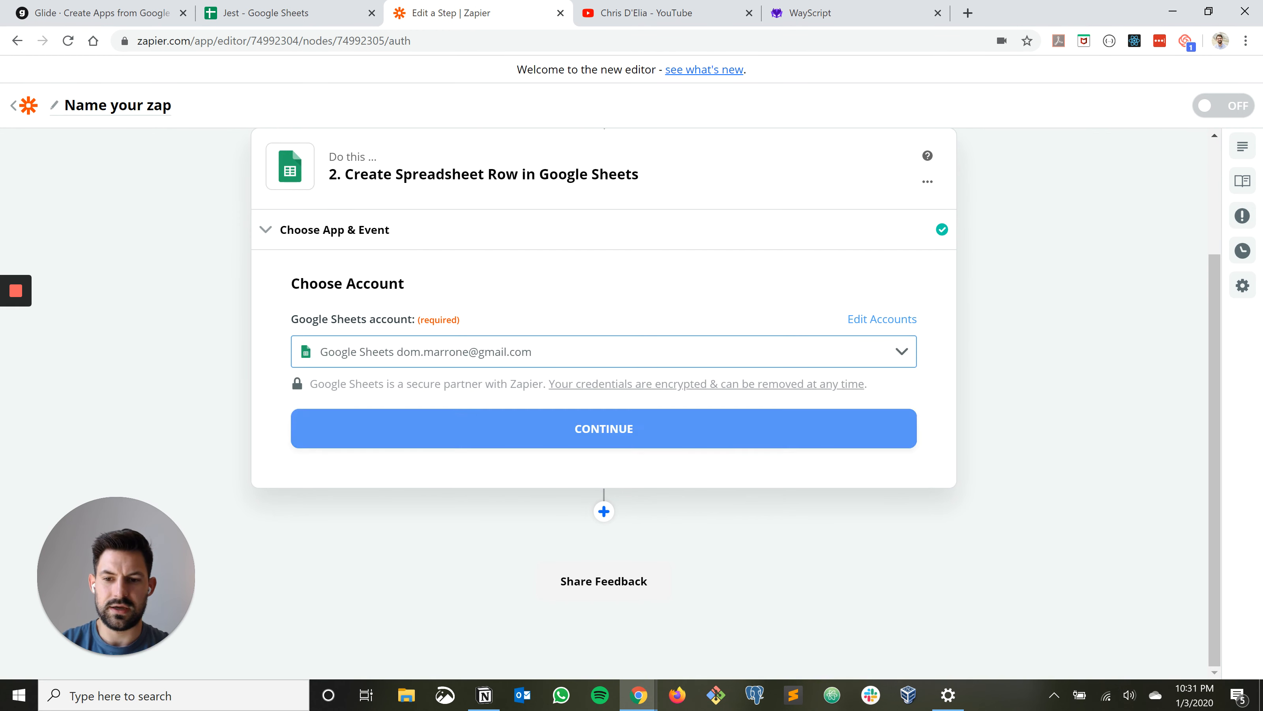
left_click(604, 429)
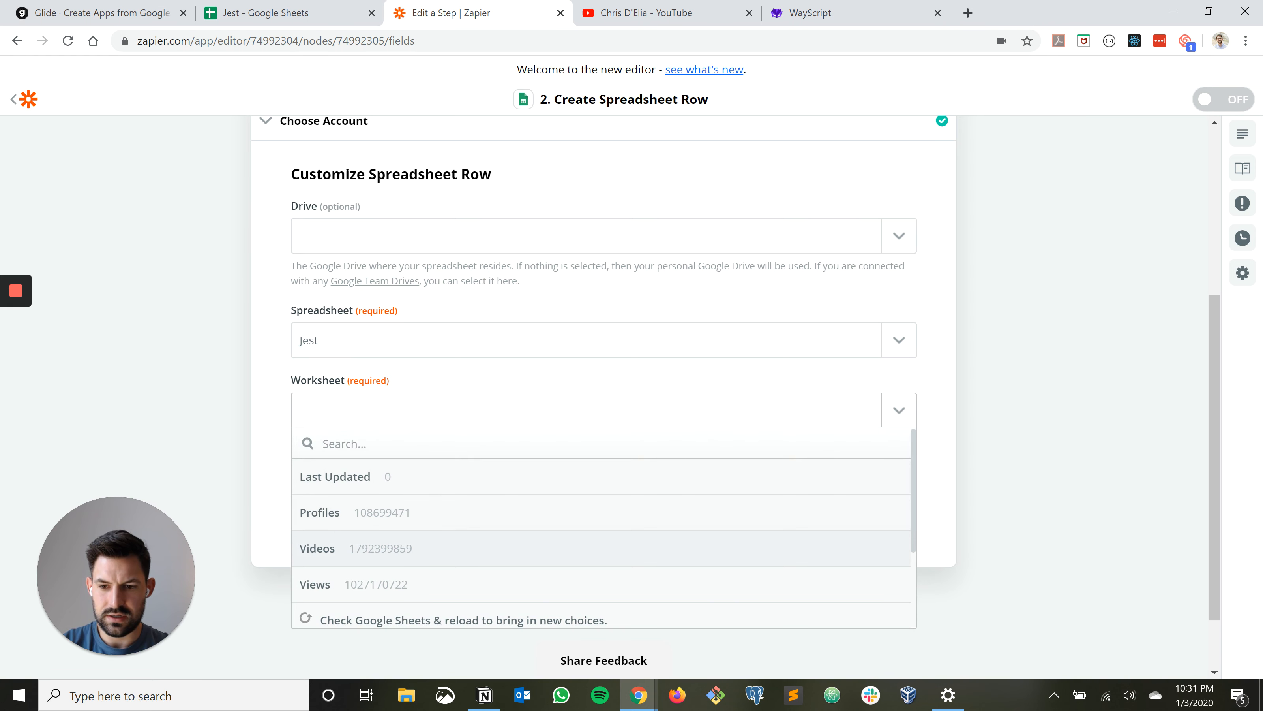
left_click(318, 548)
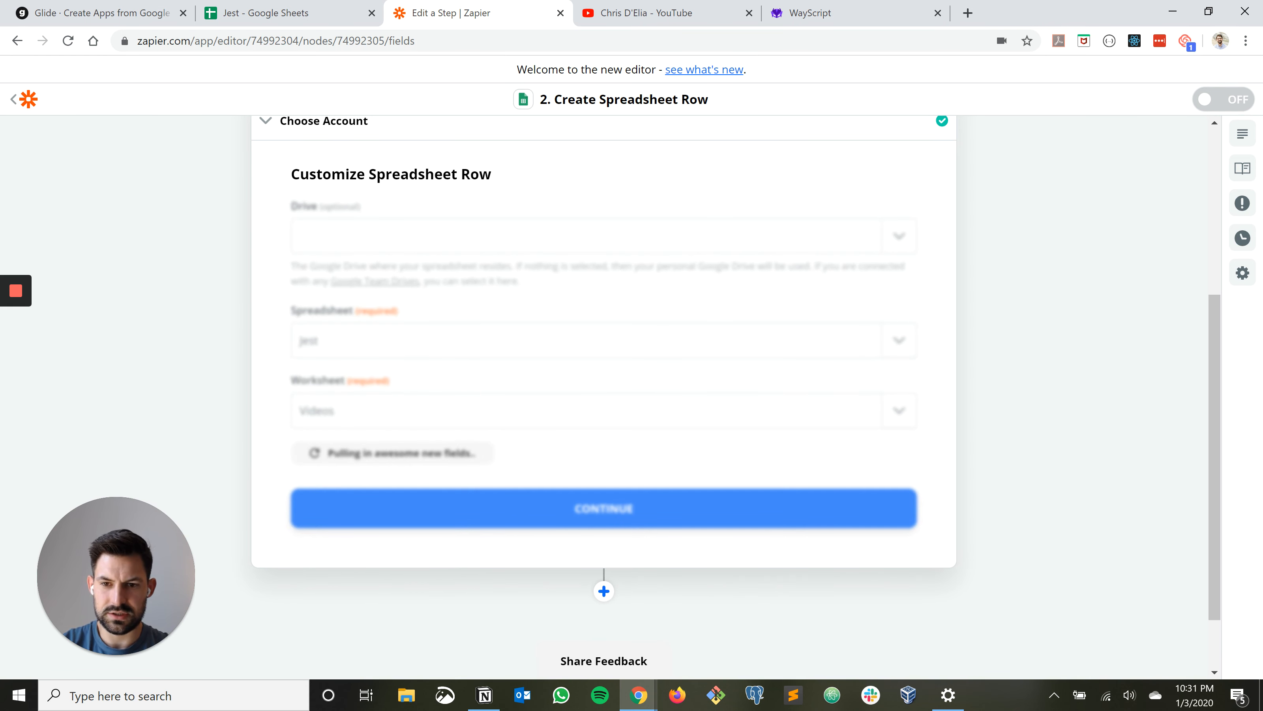
Map the Channel column to the trigger's Channel Title field, consulting the Jest sheet's headers
scroll(604, 398, "down", 3)
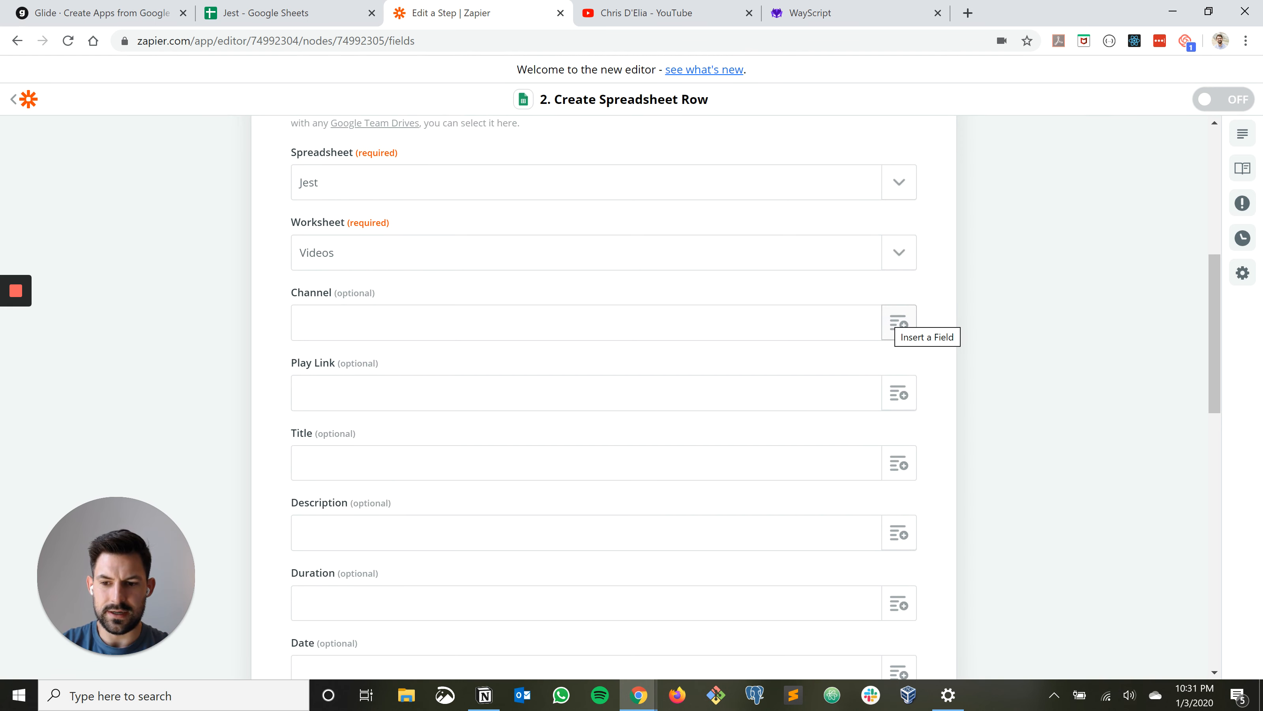
left_click(898, 322)
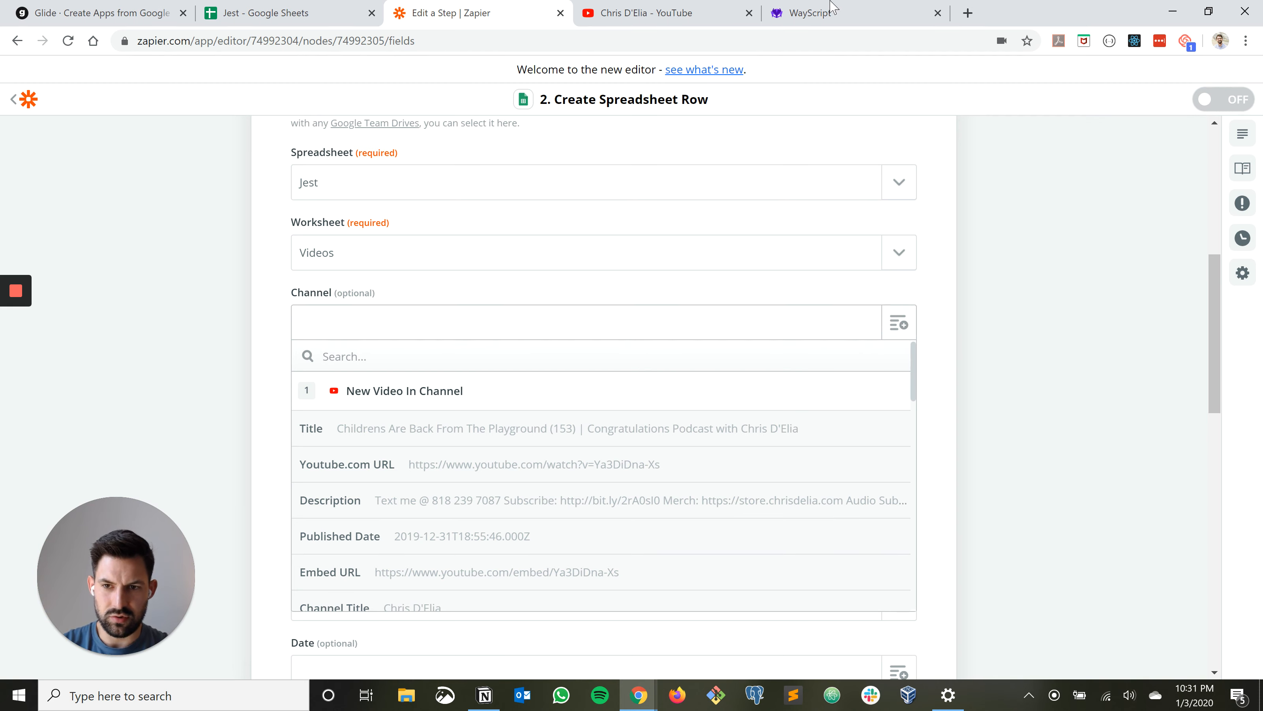
left_click(264, 13)
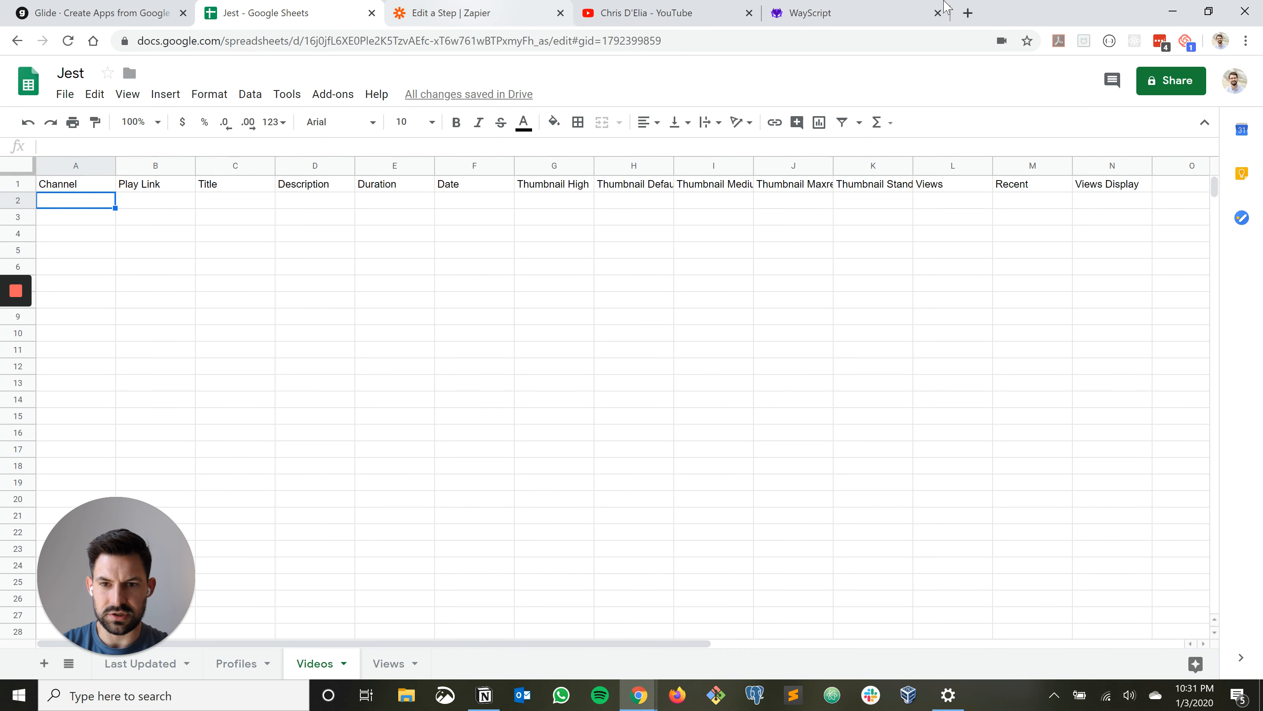
left_click(447, 13)
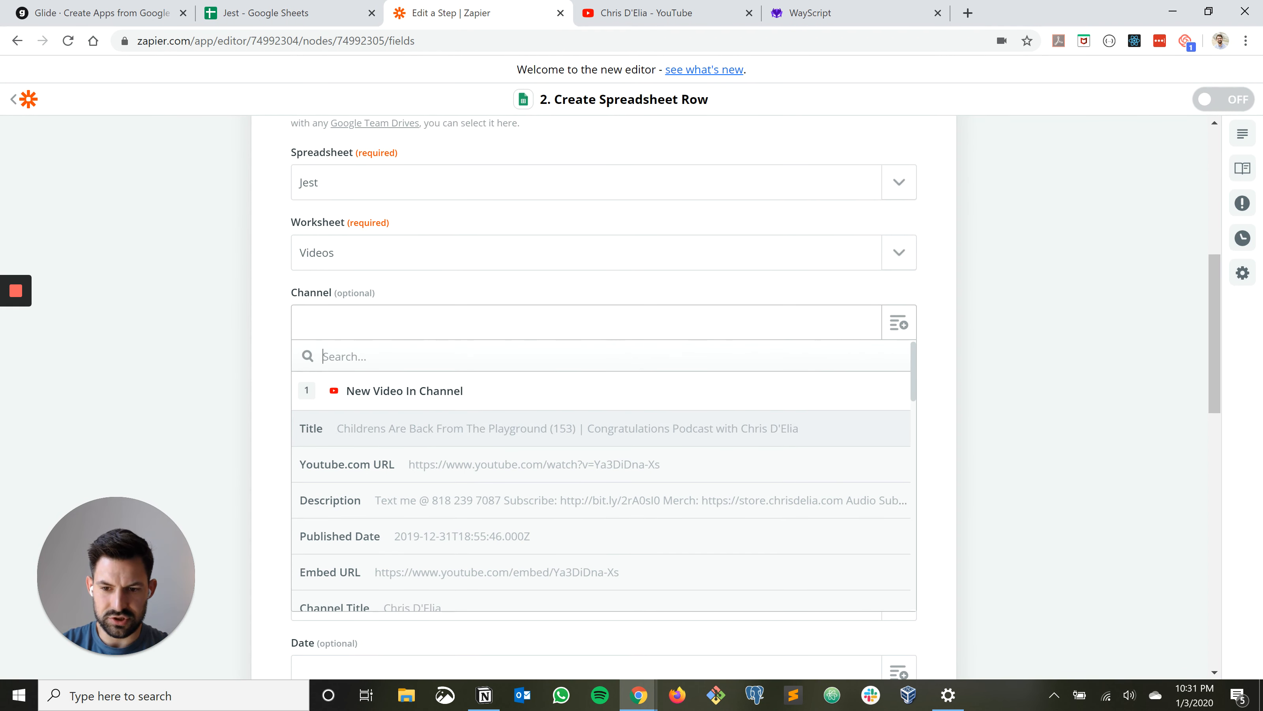
scroll(602, 472, "down", 2)
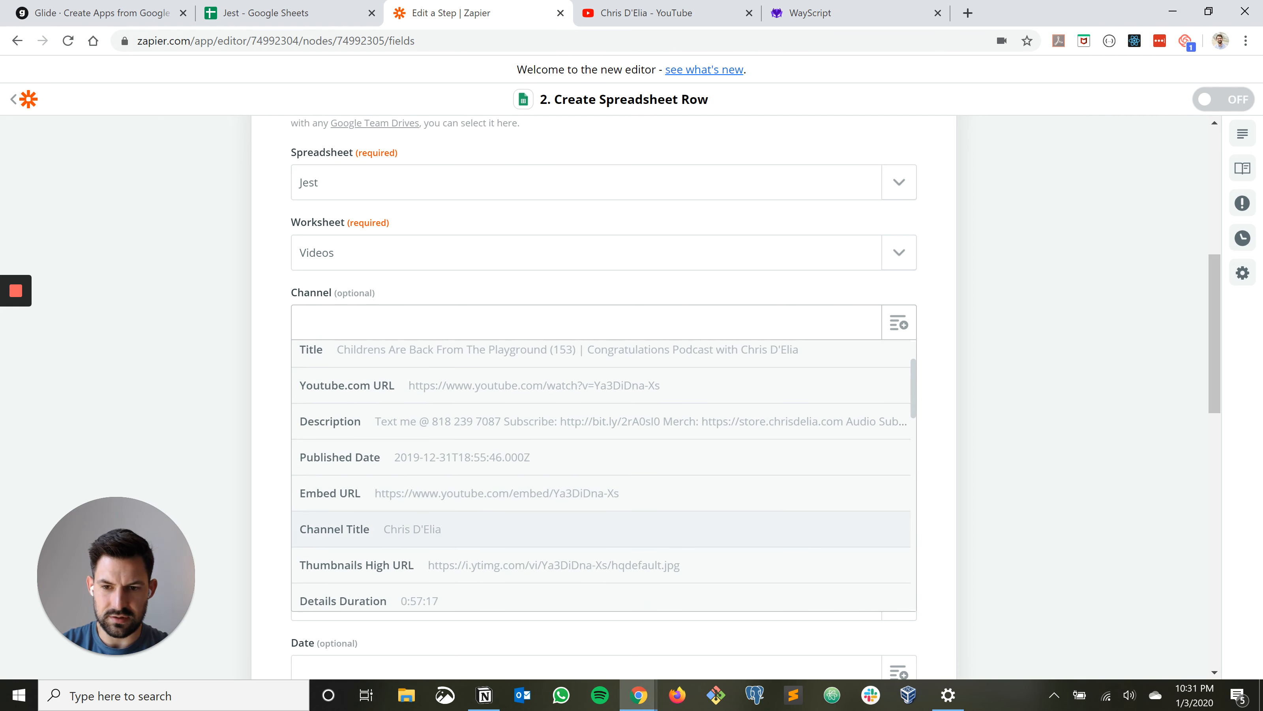
left_click(348, 529)
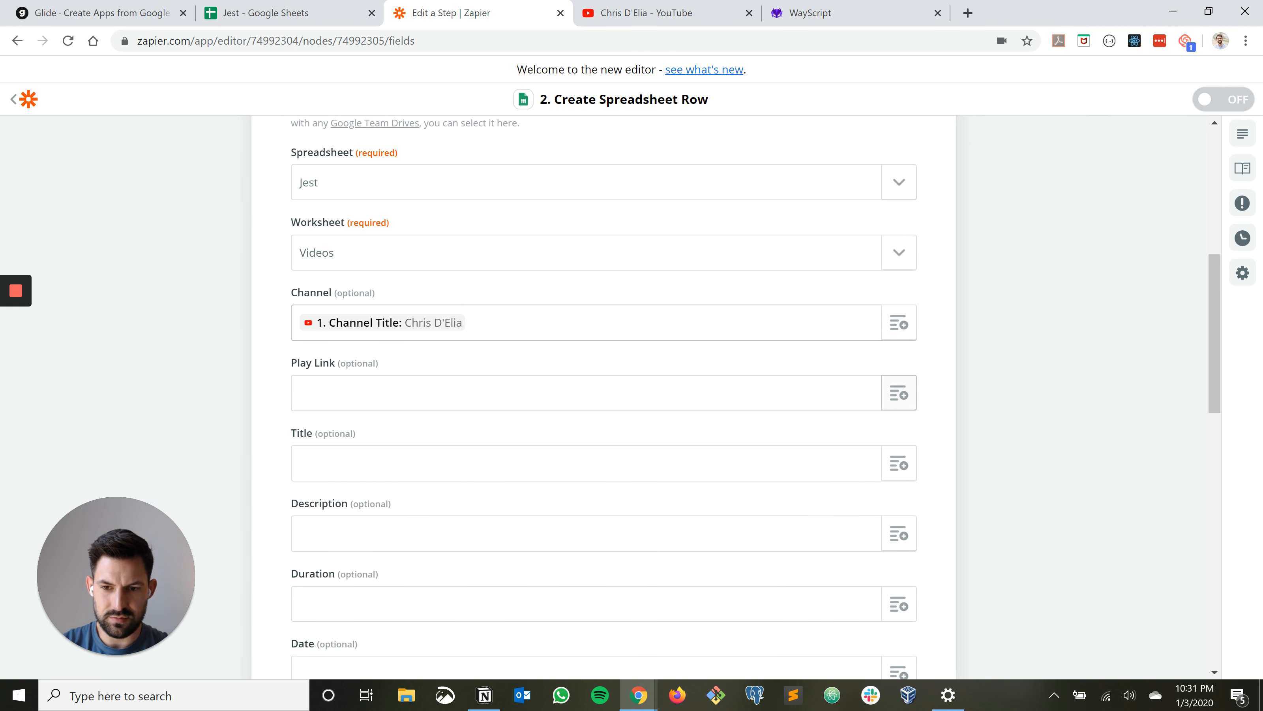
Map the Play Link column to the trigger's Youtube.com URL field and the Title column to its Title field
left_click(899, 393)
left_click(548, 534)
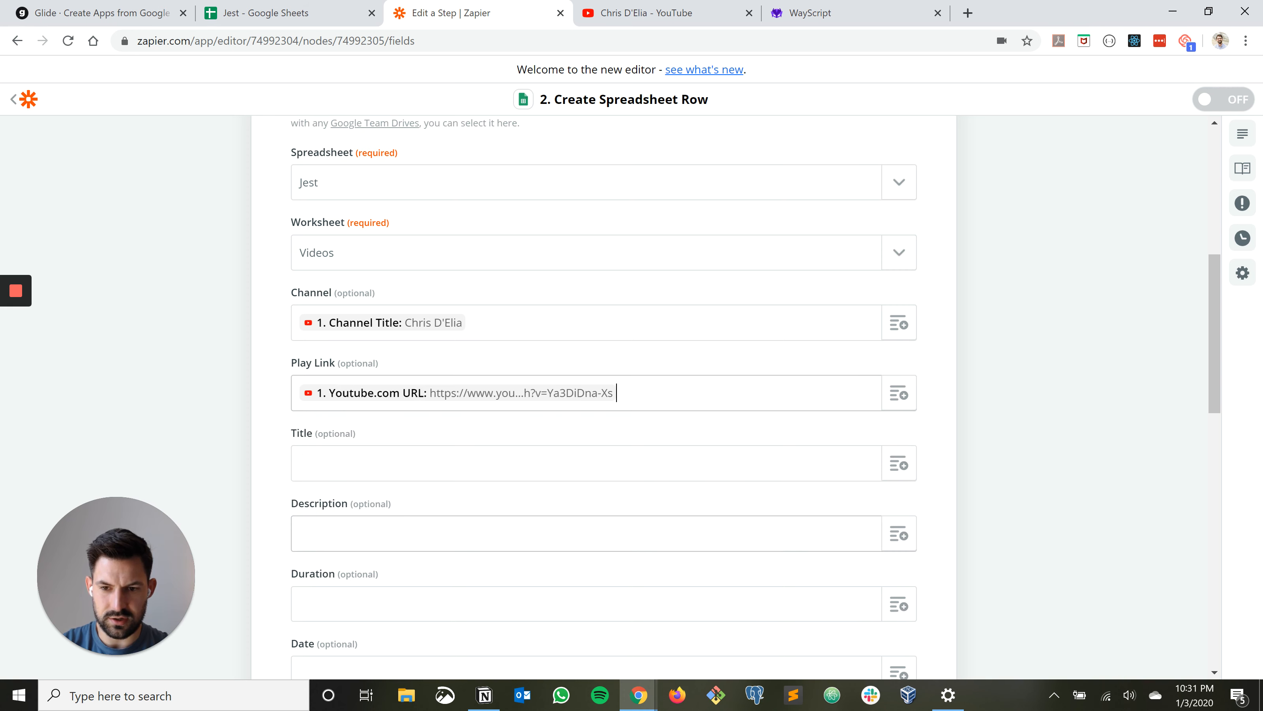
left_click(900, 464)
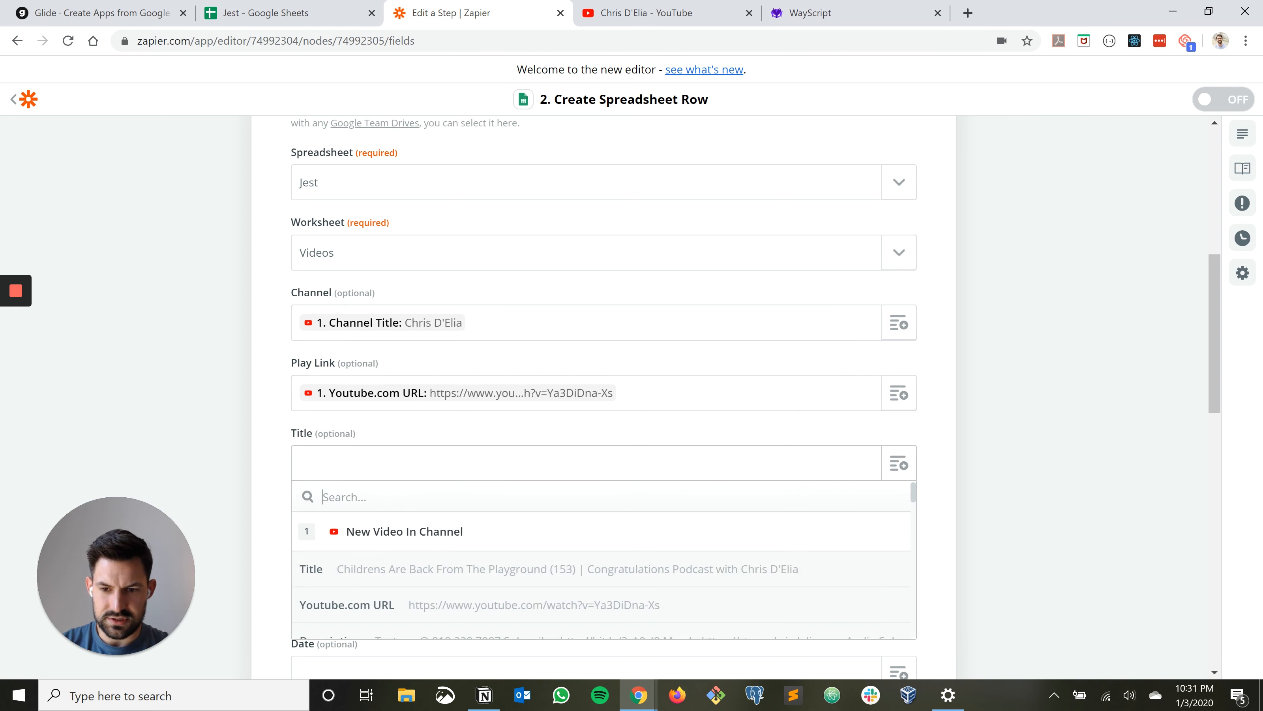
scroll(602, 558, "down", 2)
left_click(548, 490)
scroll(601, 398, "down", 2)
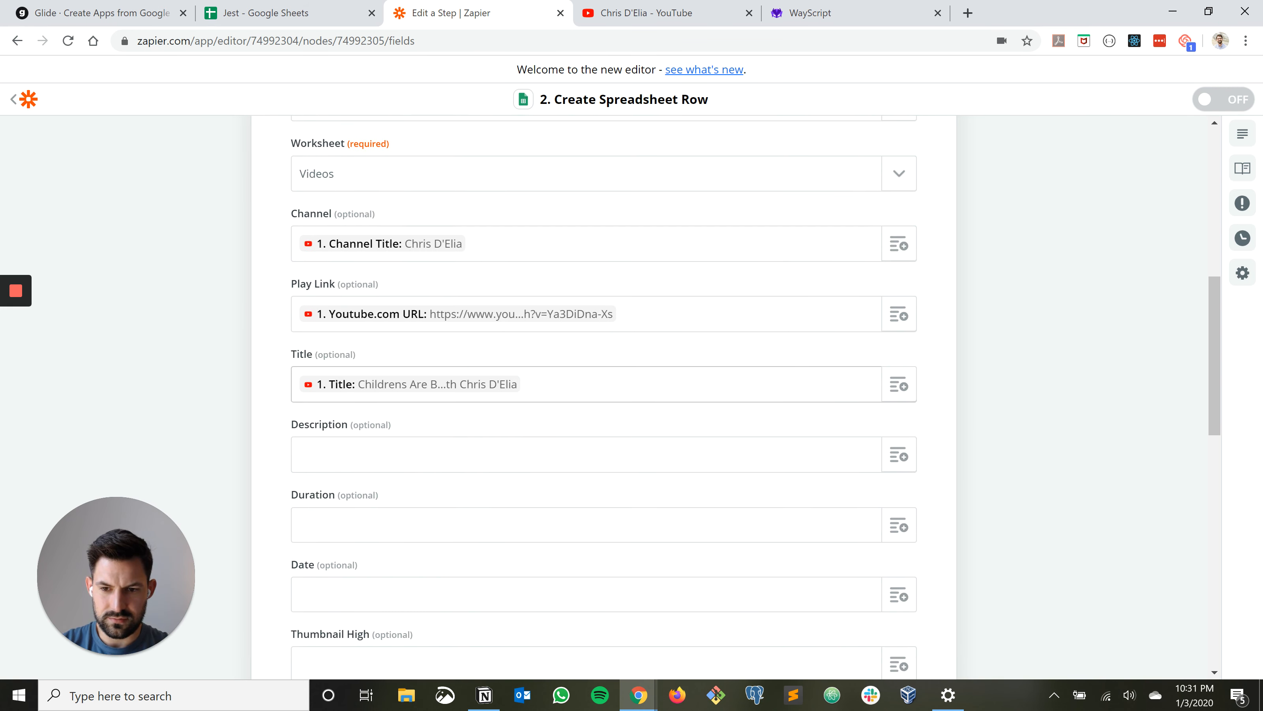
Map the Description column to the trigger's Description field and the Duration column to its Details Duration field
scroll(602, 398, "down", 3)
left_click(899, 297)
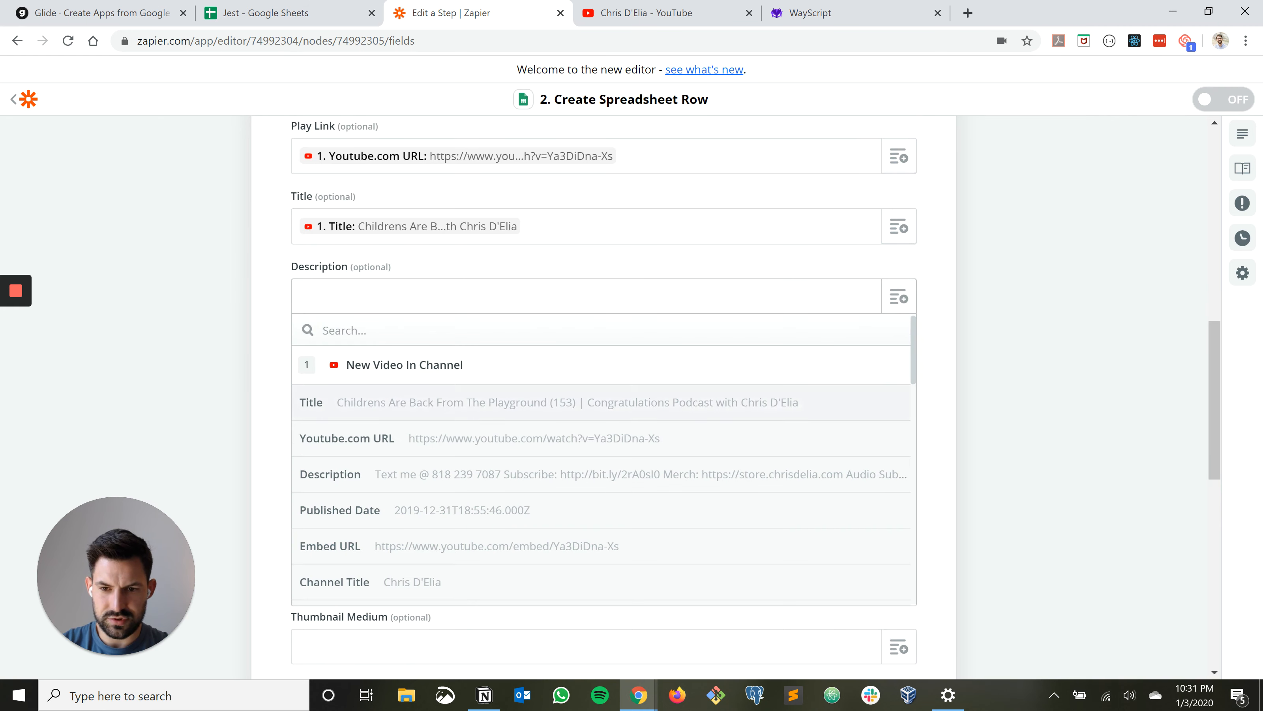
left_click(606, 474)
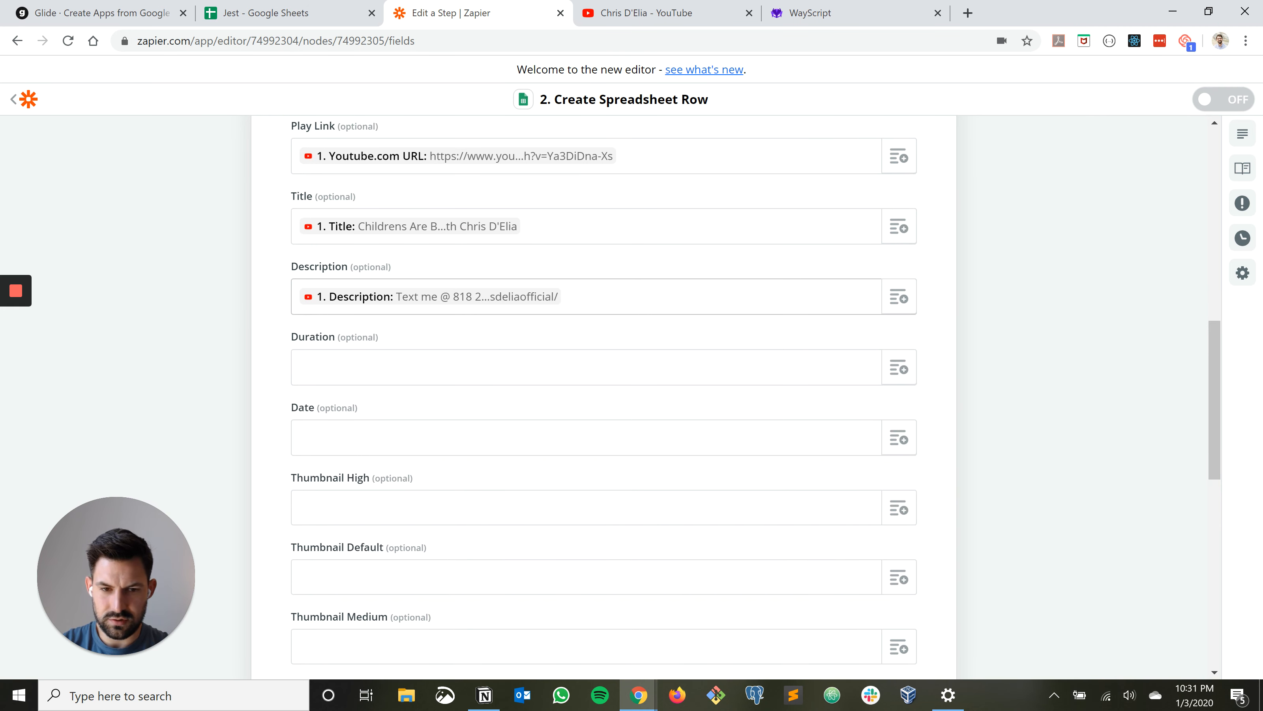
left_click(899, 367)
scroll(602, 528, "down", 1)
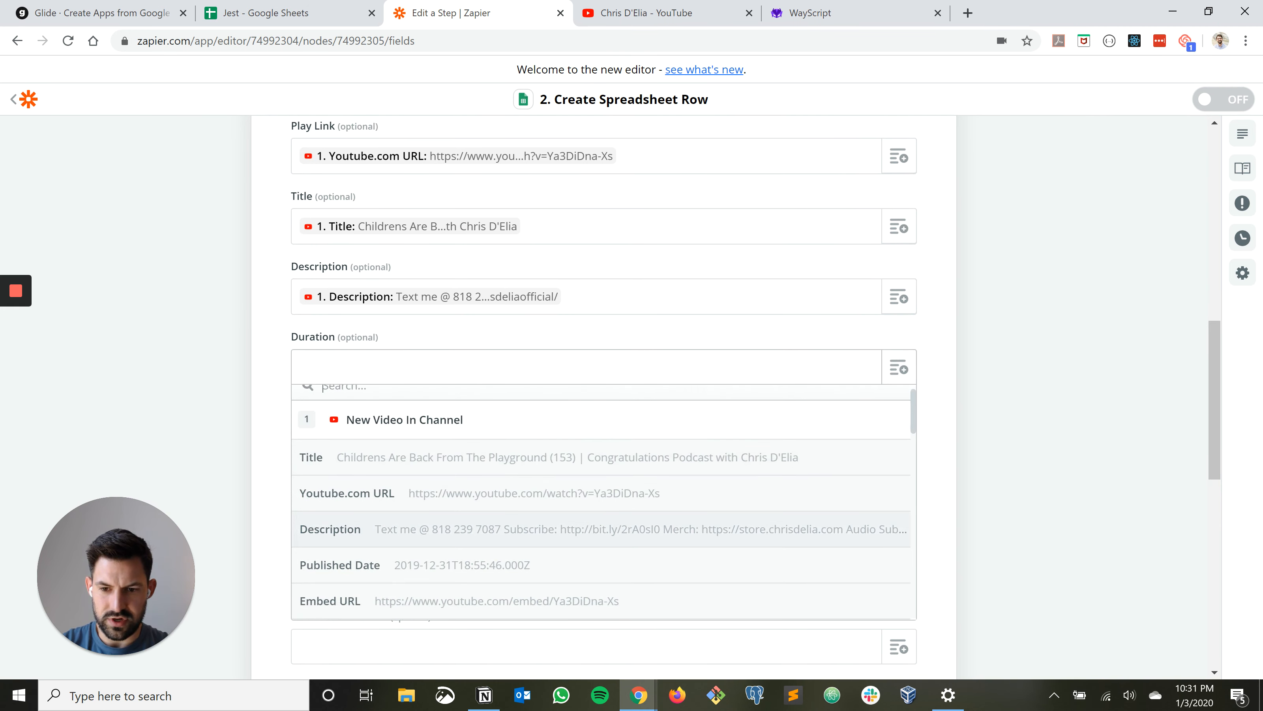
scroll(601, 498, "down", 1)
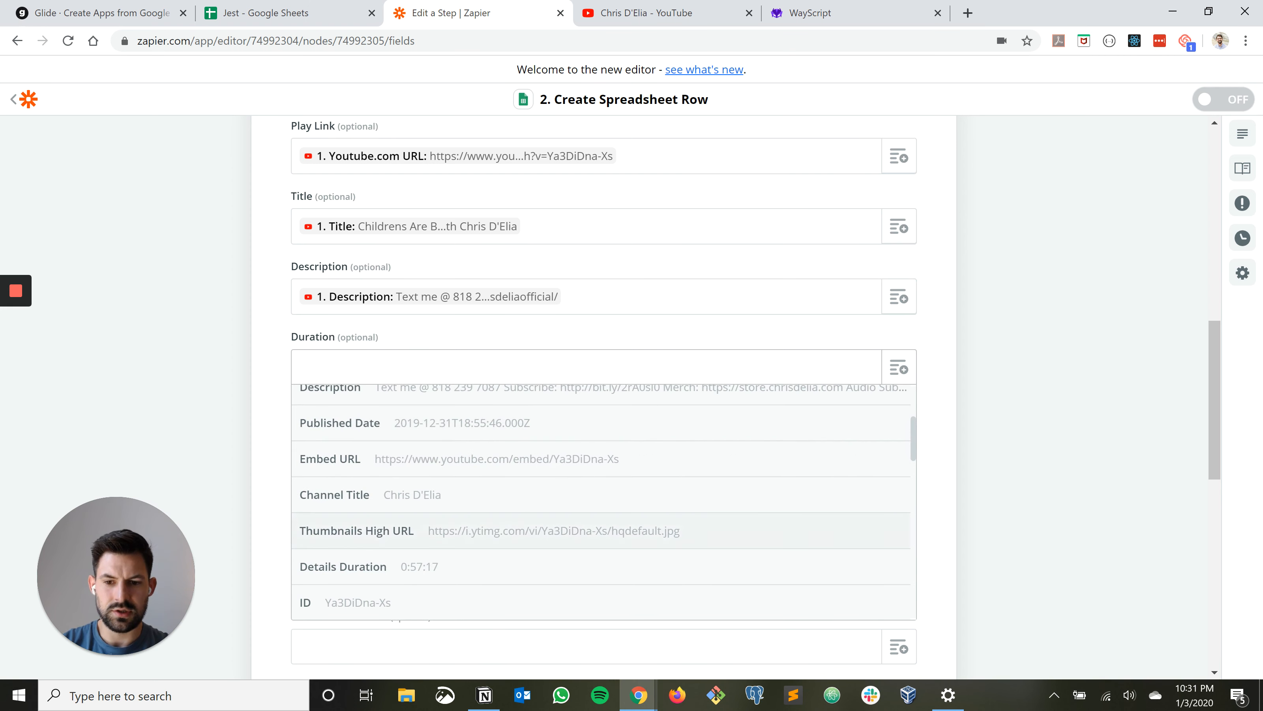
left_click(349, 566)
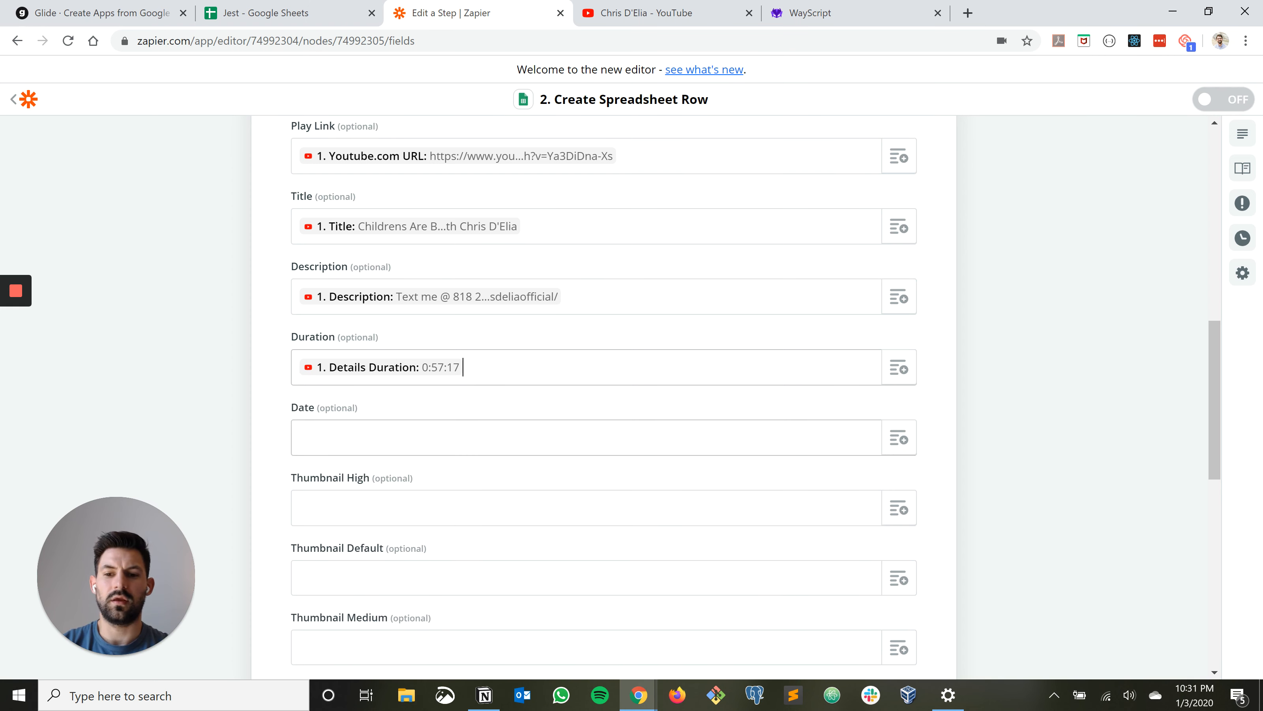
Map the Date column to the trigger's Published Date field
left_click(899, 437)
scroll(602, 542, "down", 1)
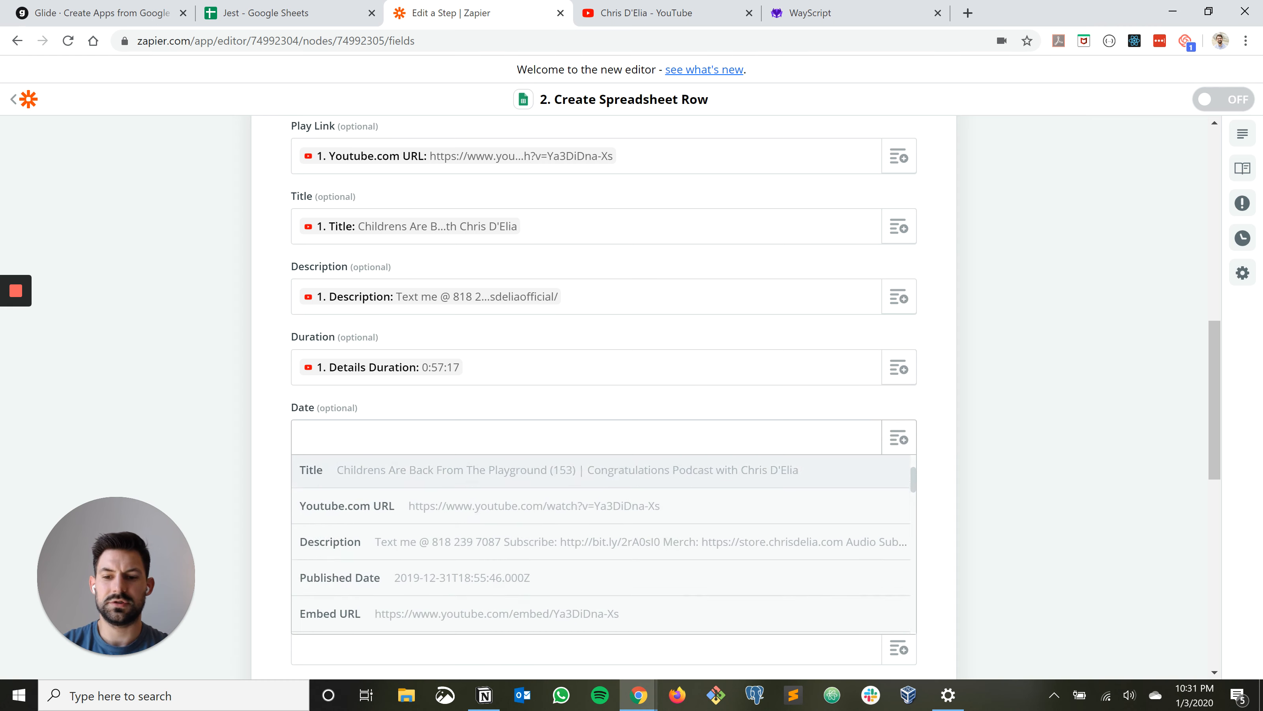
left_click(348, 572)
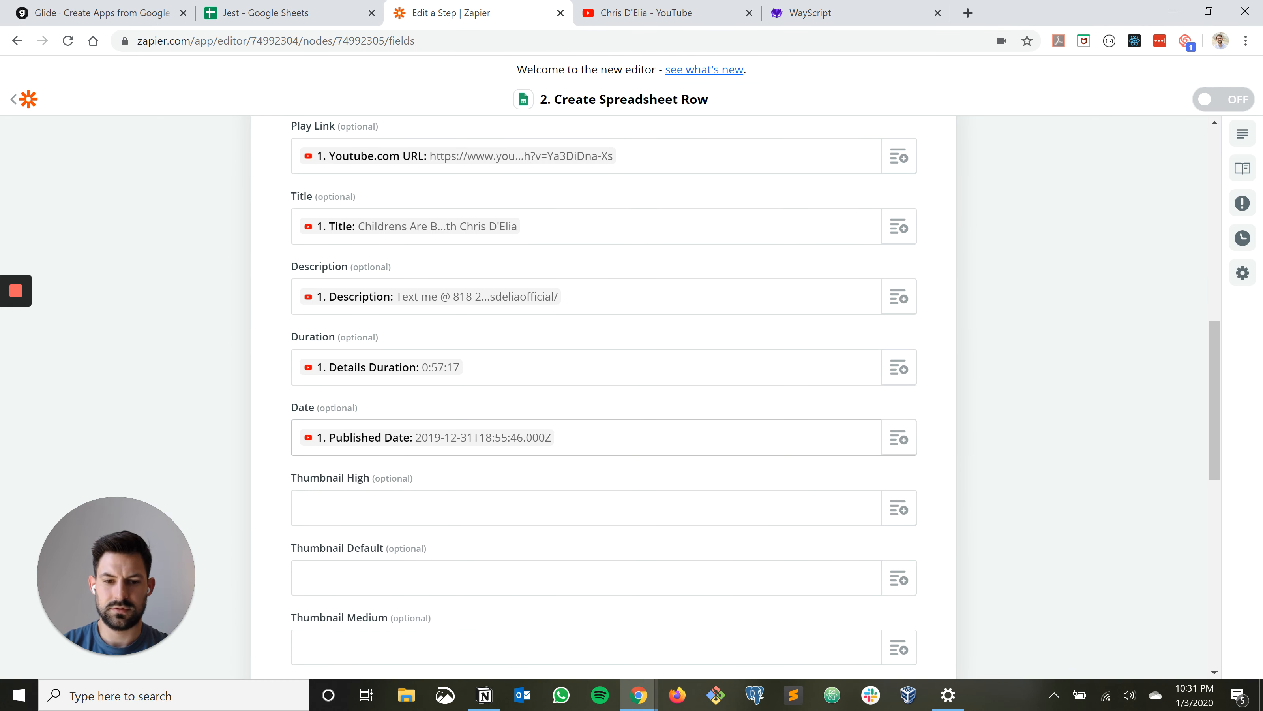
Map the Thumbnail High column to the trigger's Thumbnails High URL field, consulting the Drip app's video thumbnails
scroll(604, 398, "down", 1)
scroll(604, 398, "down", 2)
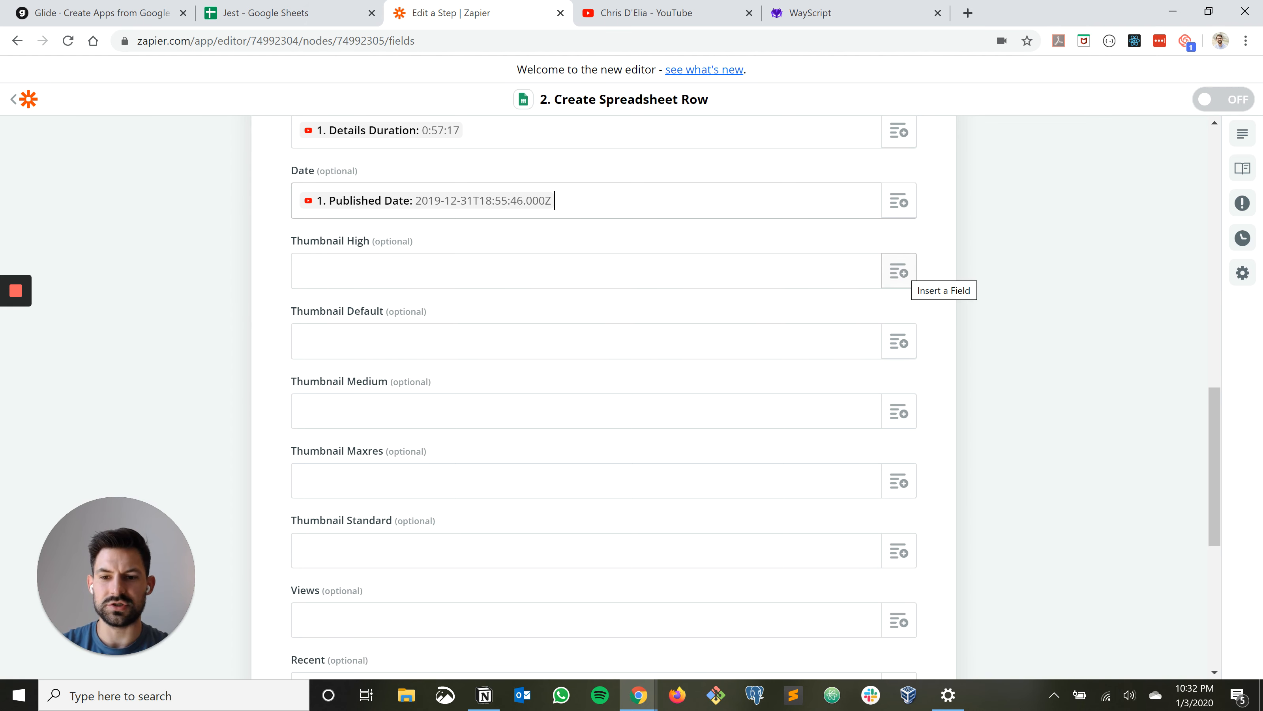
left_click(899, 272)
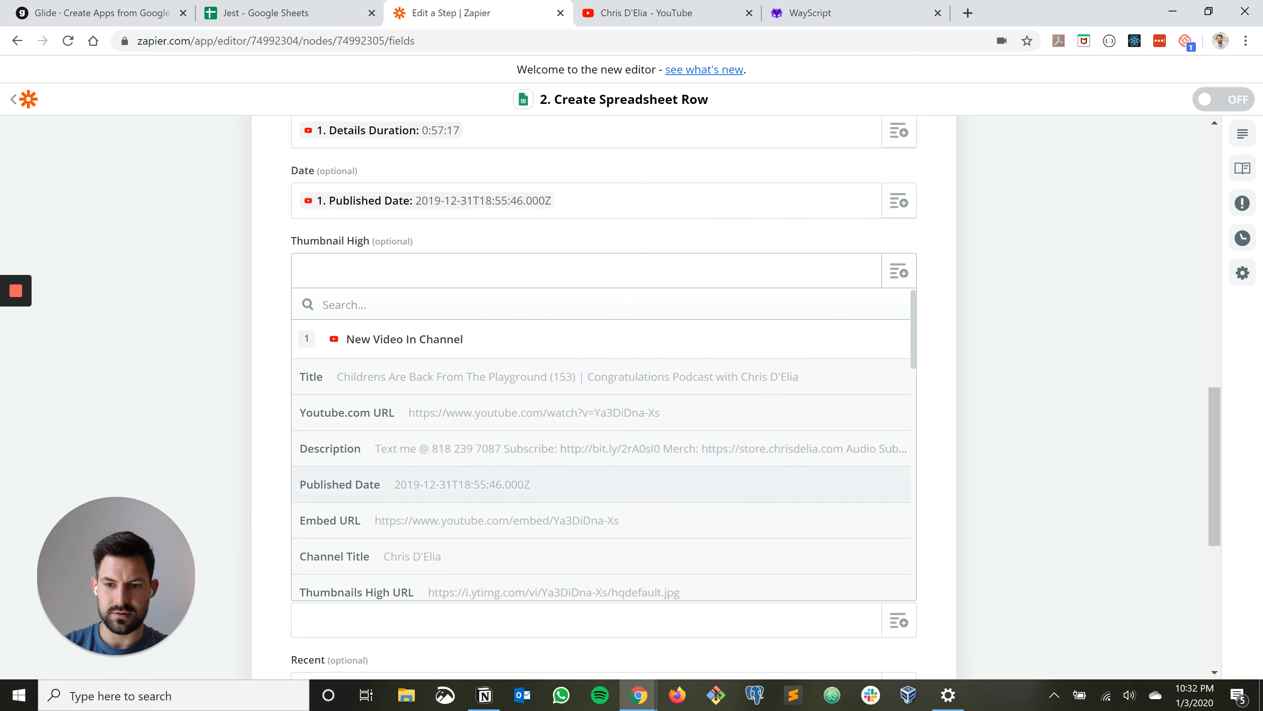
left_click(554, 591)
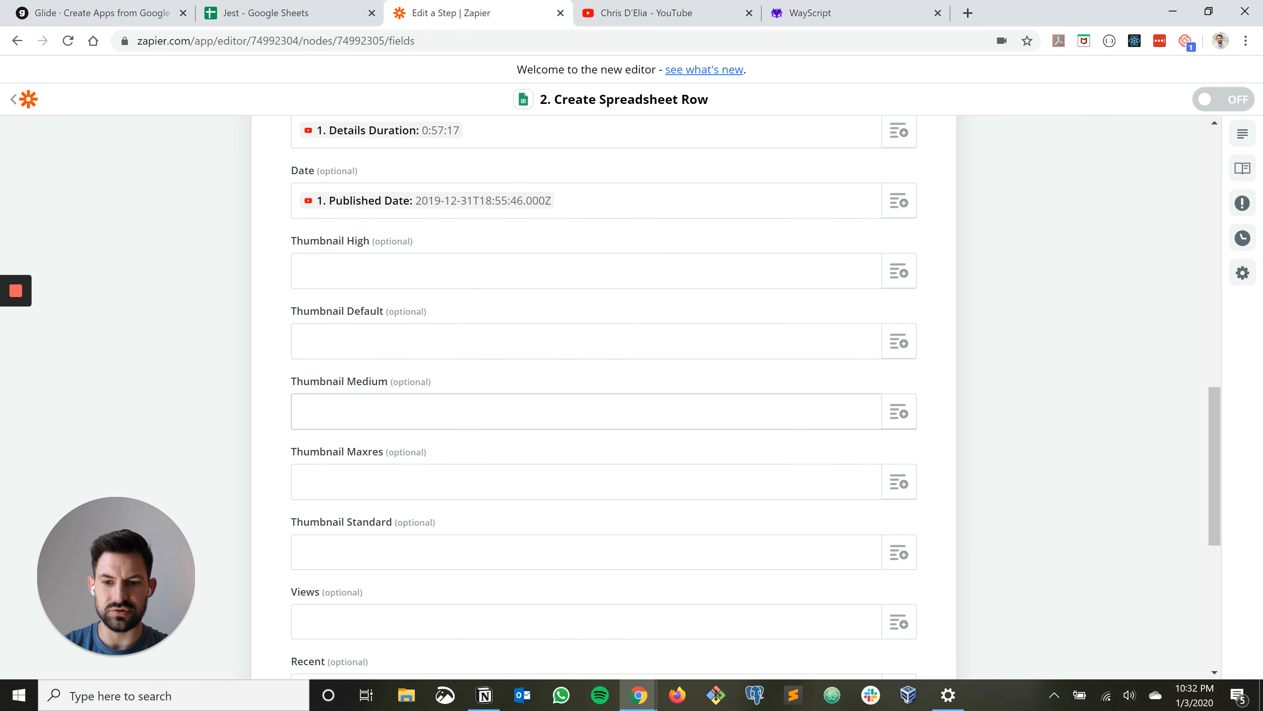
scroll(587, 403, "down", 2)
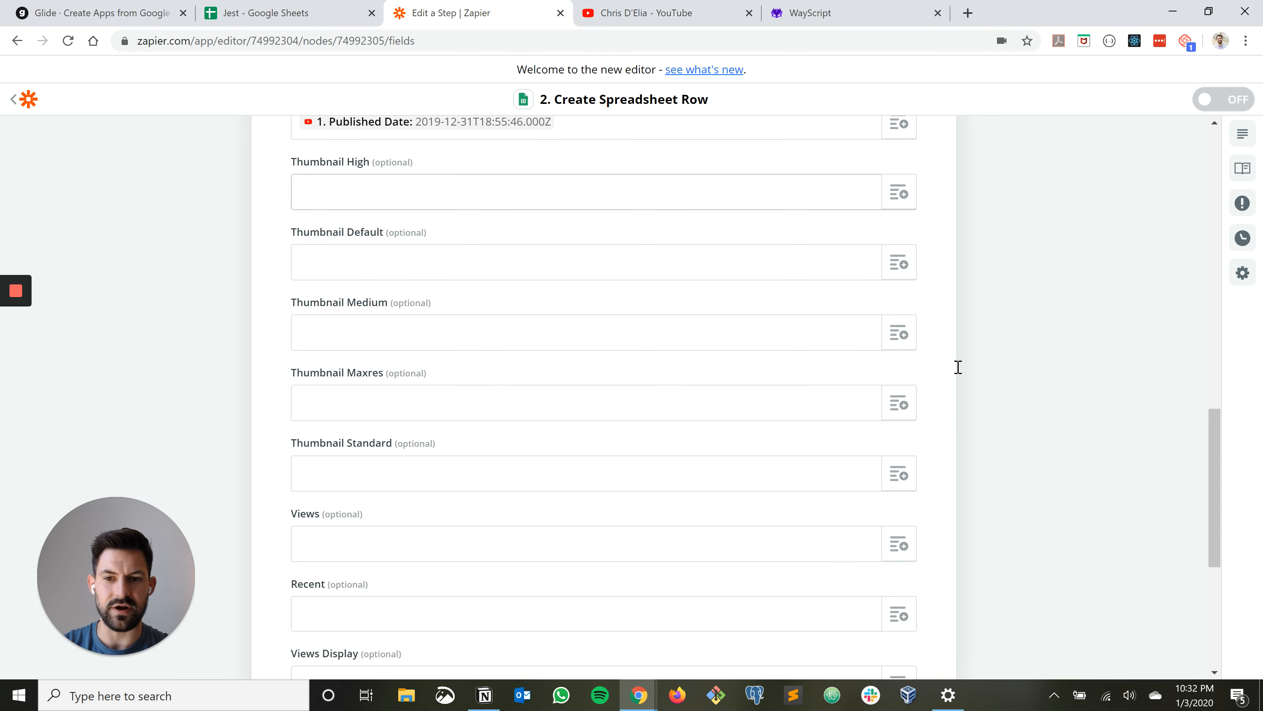
left_click(588, 192)
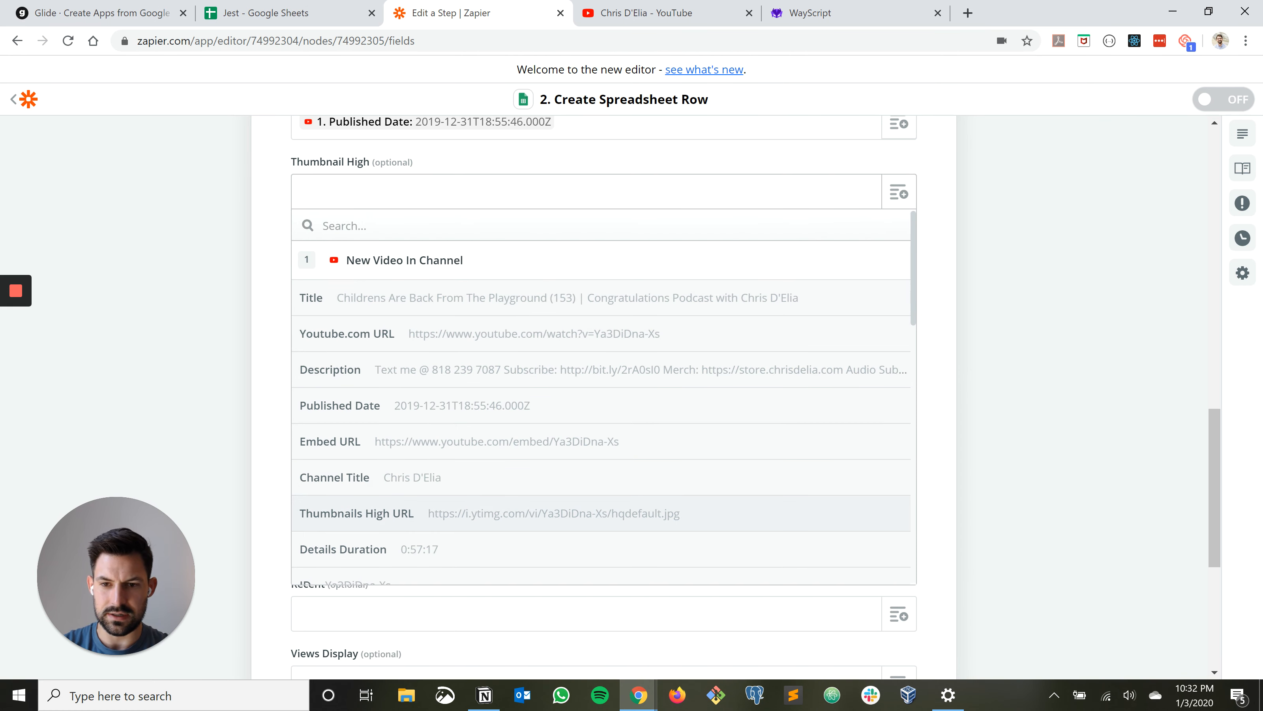
left_click(498, 514)
Map Thumbnail Default to the Thumbnails Default URL field and Thumbnail Medium to the Thumbnails Medium URL field
left_click(899, 262)
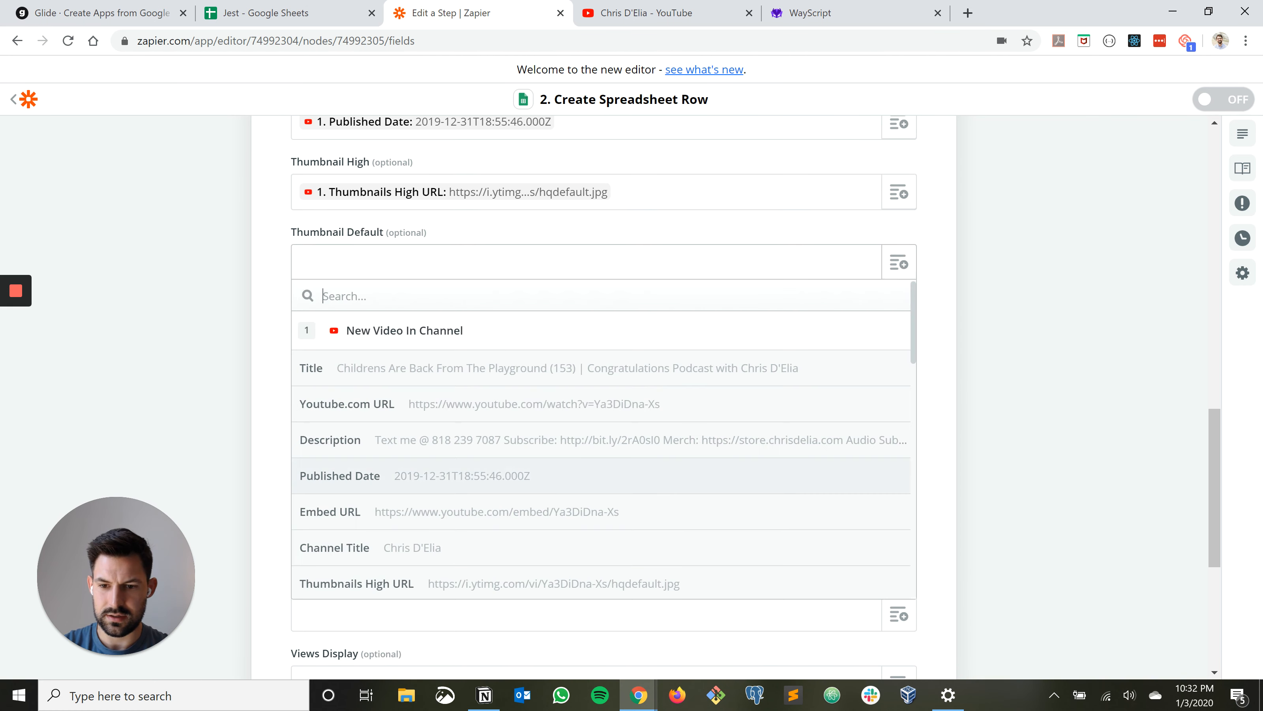
scroll(696, 465, "down", 3)
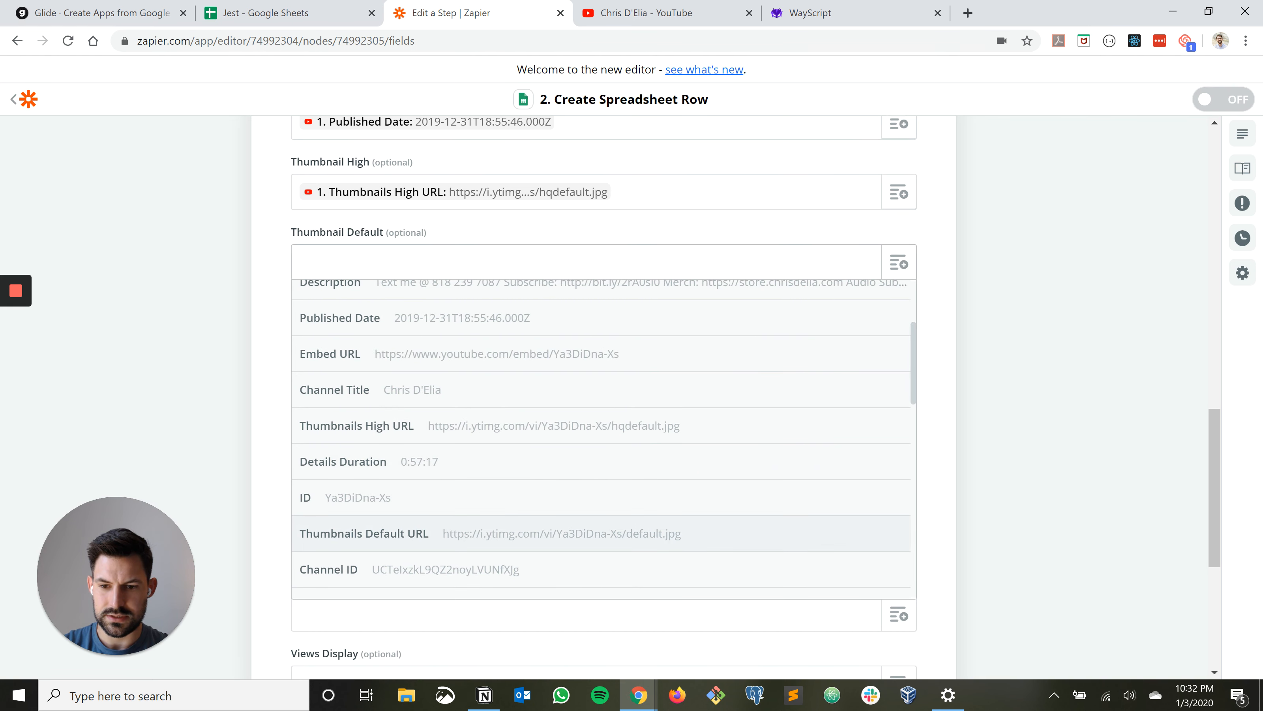
left_click(497, 533)
left_click(900, 333)
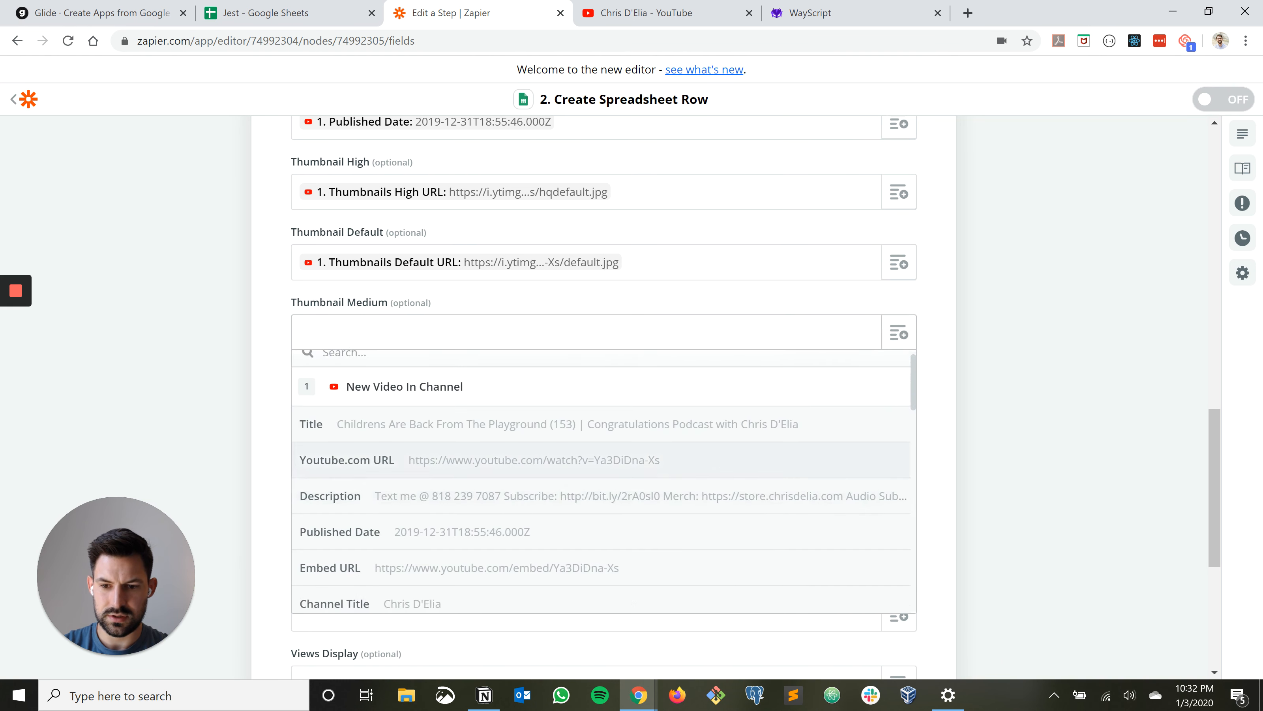
scroll(597, 473, "down", 5)
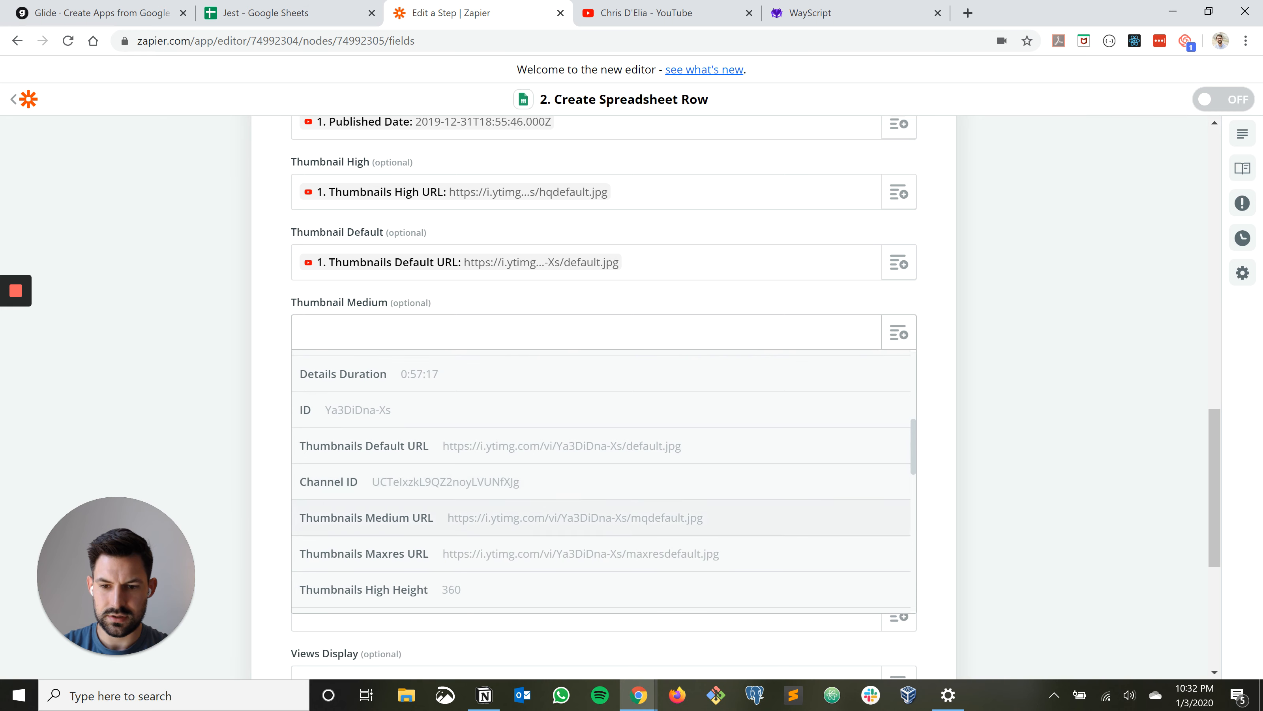
left_click(498, 518)
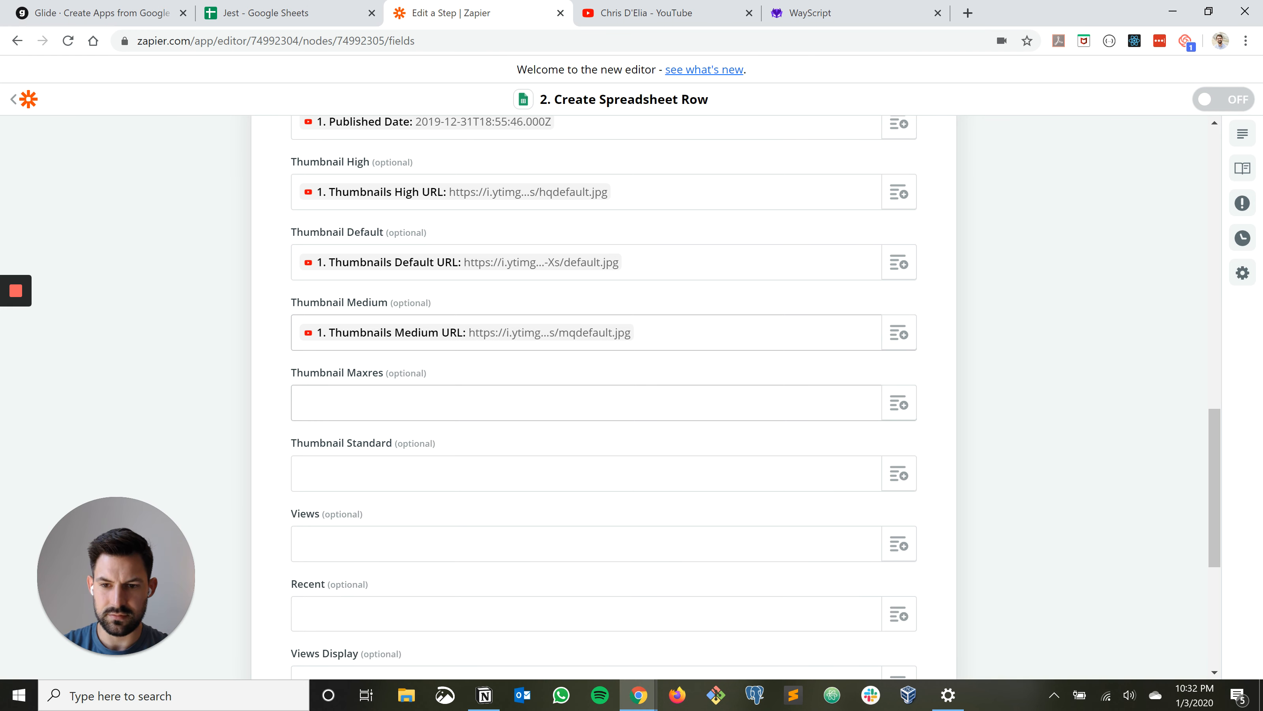
Map Thumbnail Maxres to the Thumbnails Maxres URL field and Thumbnail Standard to the Thumbnails Standard URL field
left_click(547, 403)
left_click(900, 403)
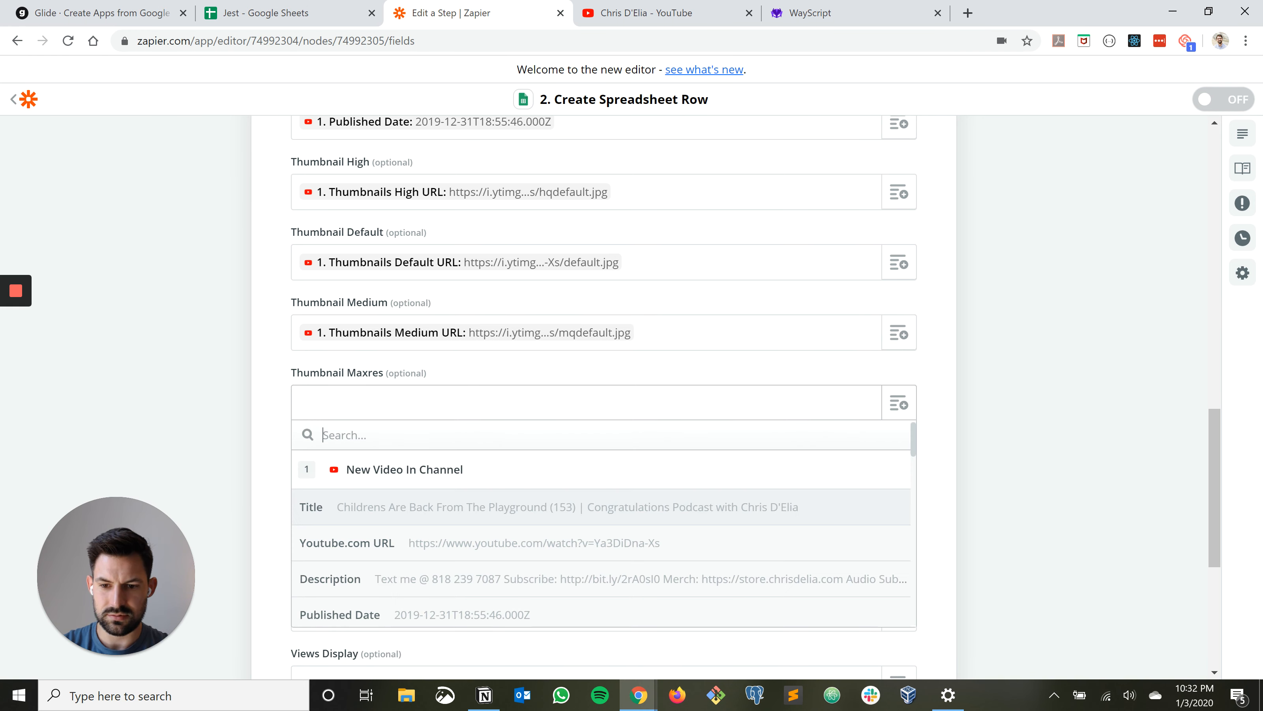
scroll(597, 523, "down", 8)
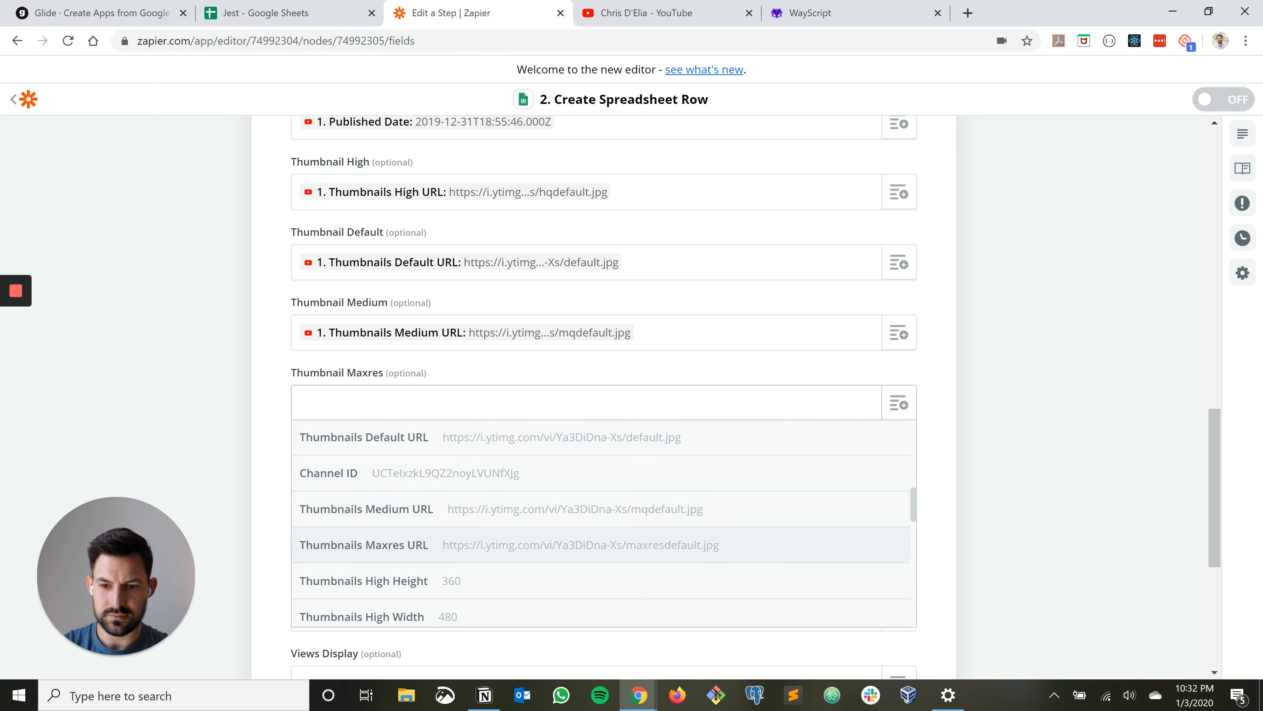
left_click(497, 544)
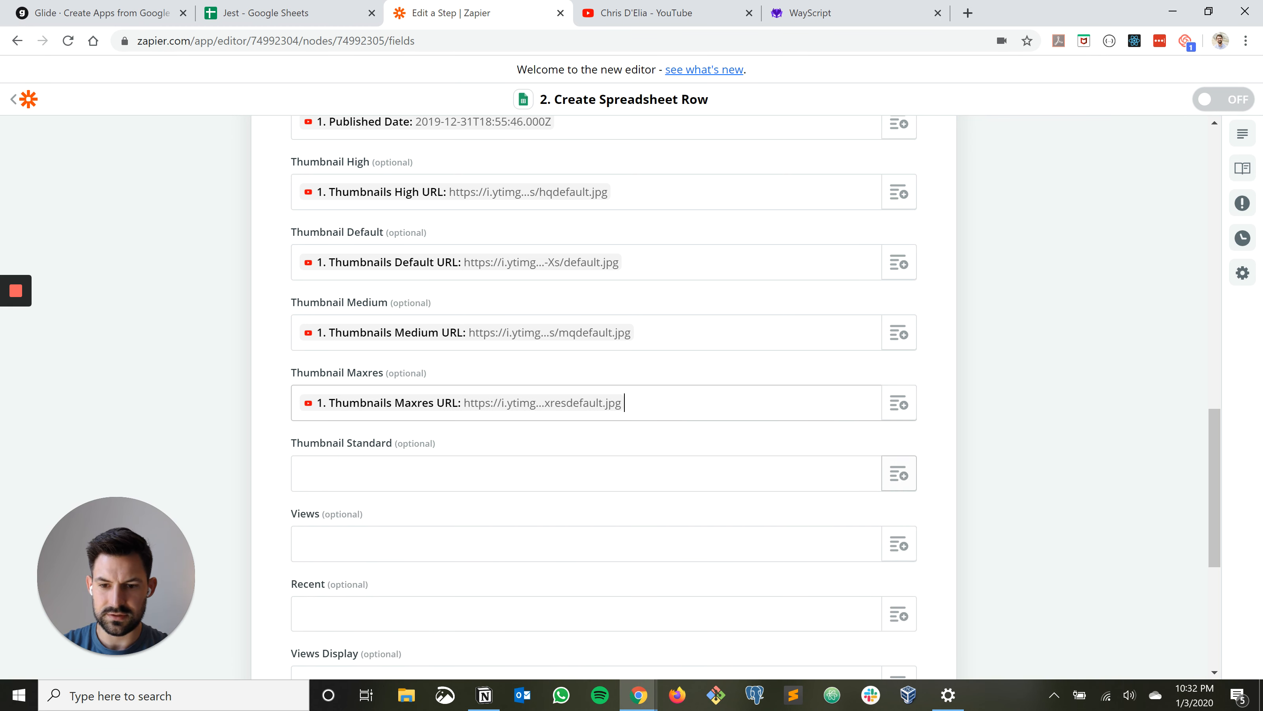
left_click(900, 474)
scroll(776, 562, "down", 5)
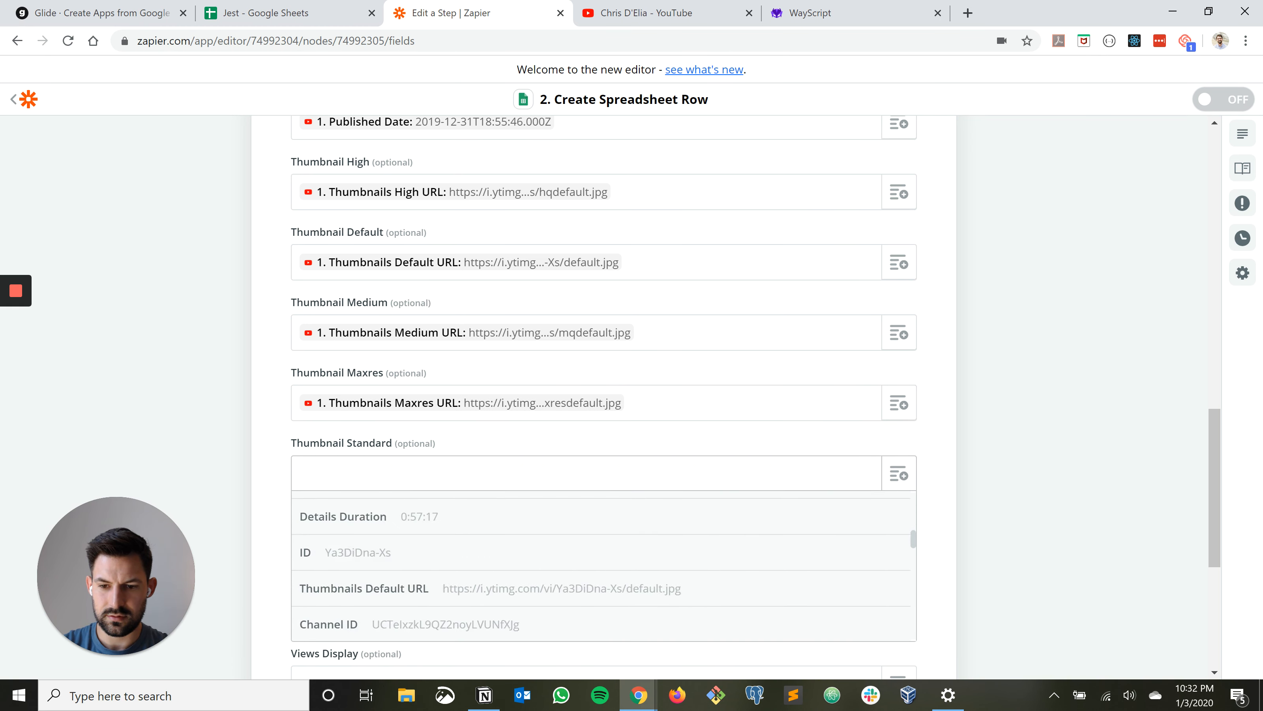
scroll(602, 567, "down", 6)
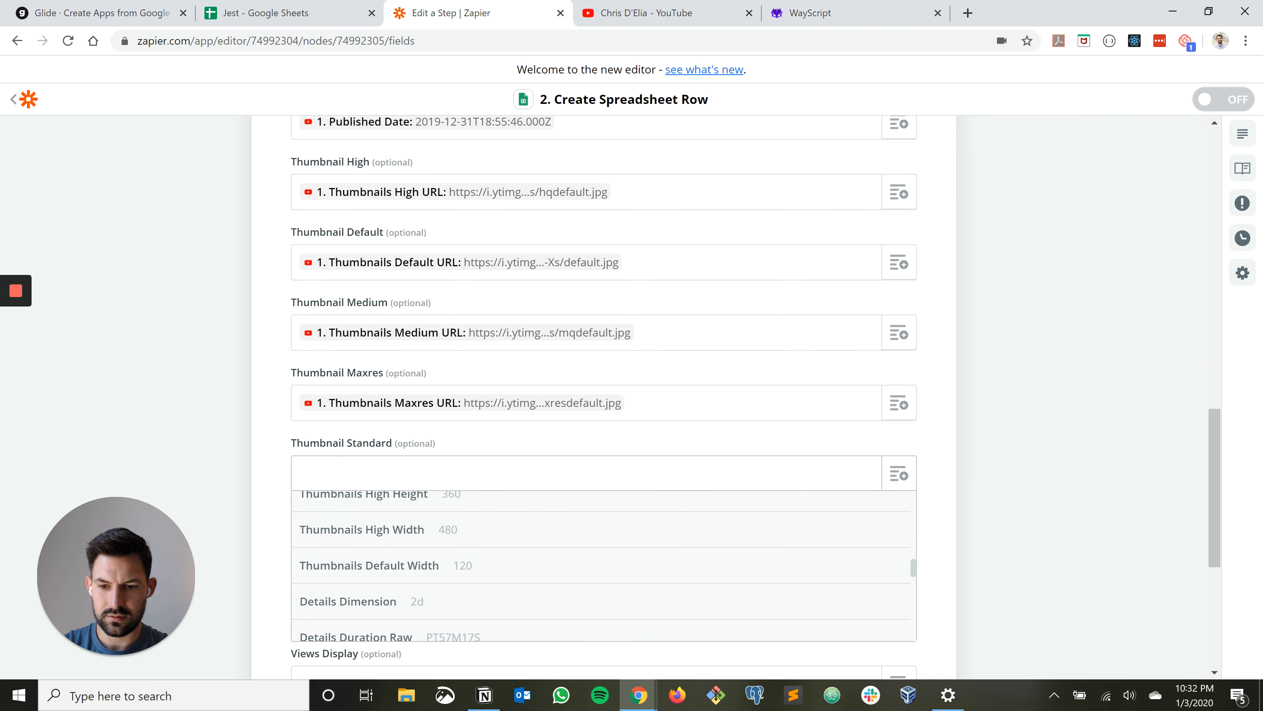
scroll(602, 565, "down", 2)
left_click(577, 594)
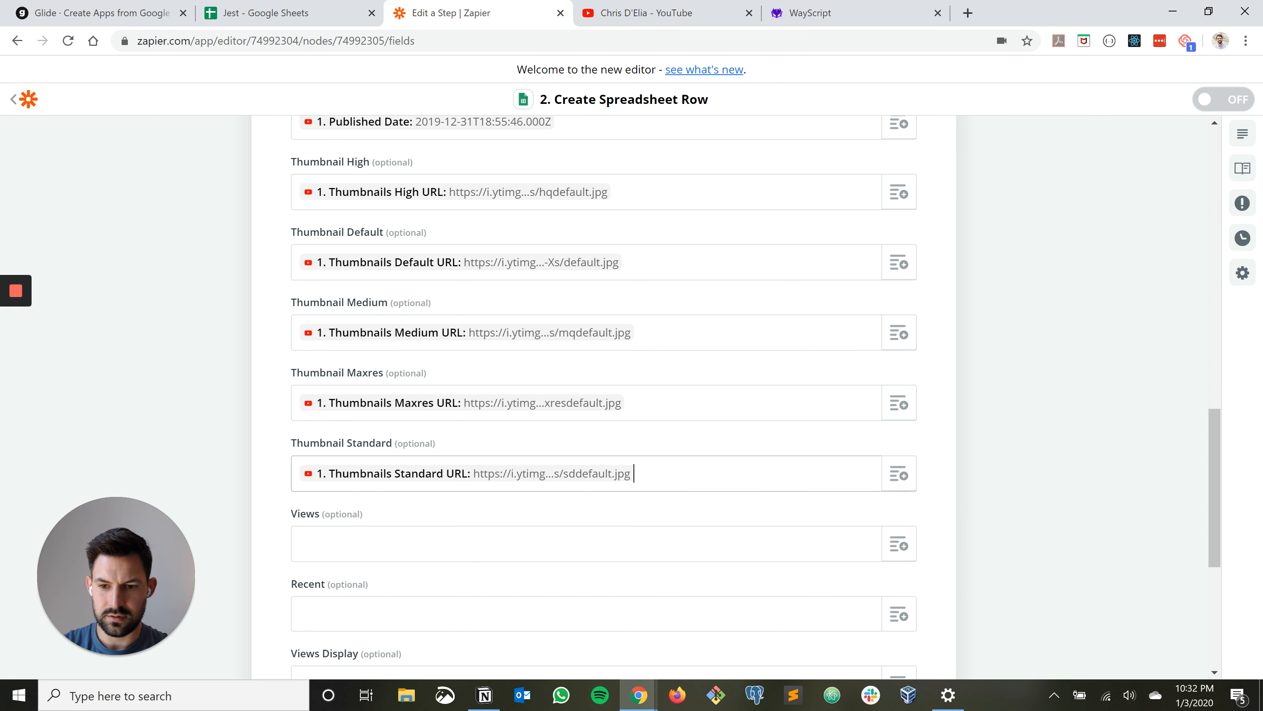
Finish the field mapping with Views, Recent and Views Display left empty, and test the Create Spreadsheet Row action
scroll(601, 398, "down", 2)
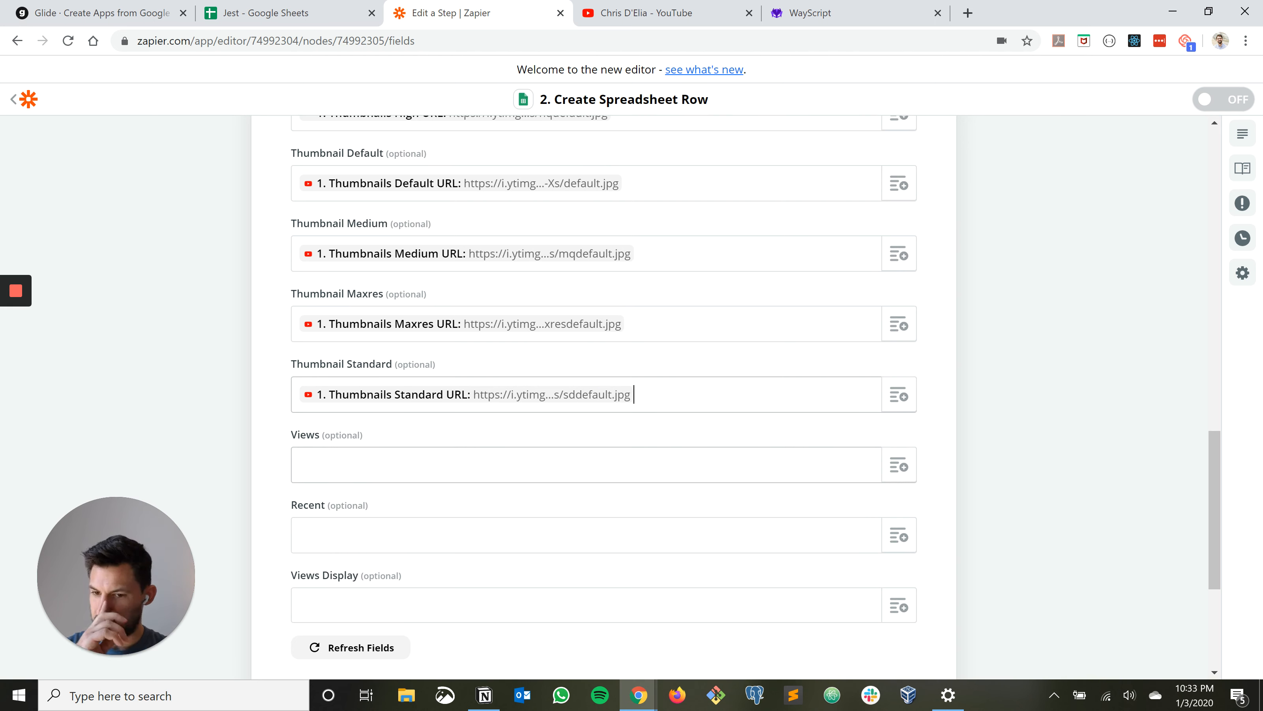
scroll(602, 398, "down", 2)
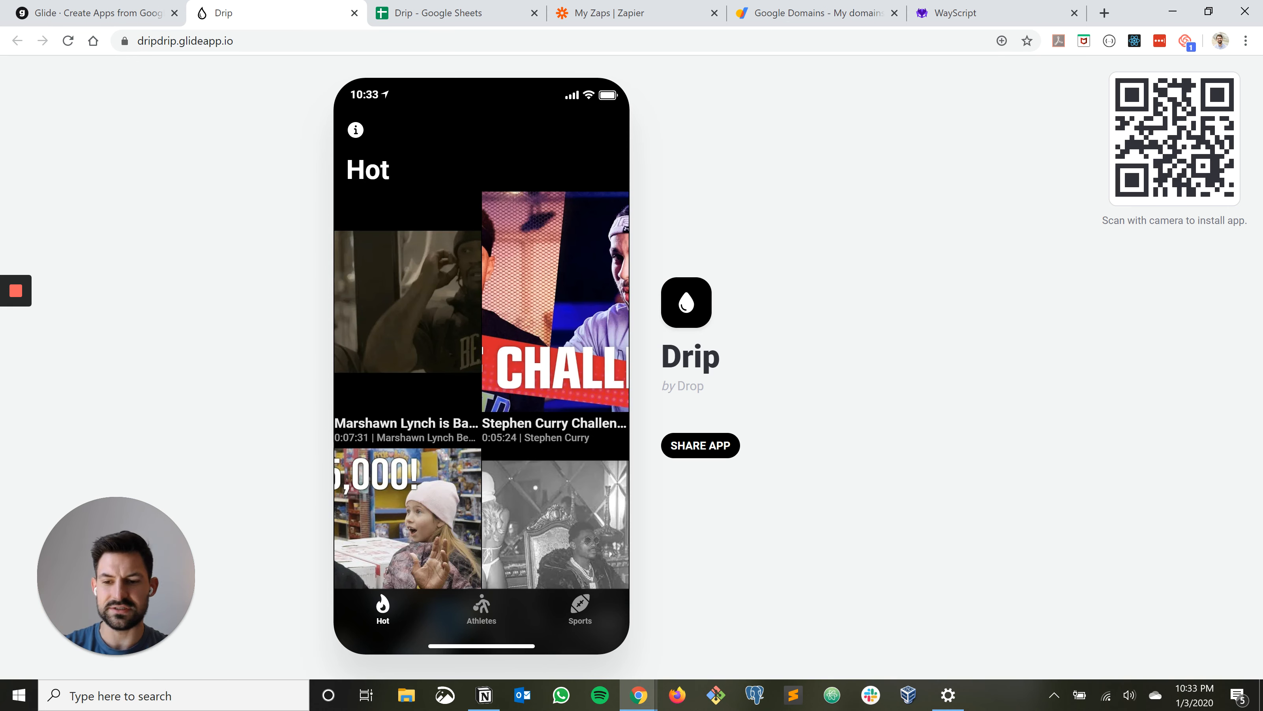
key("alt+Tab")
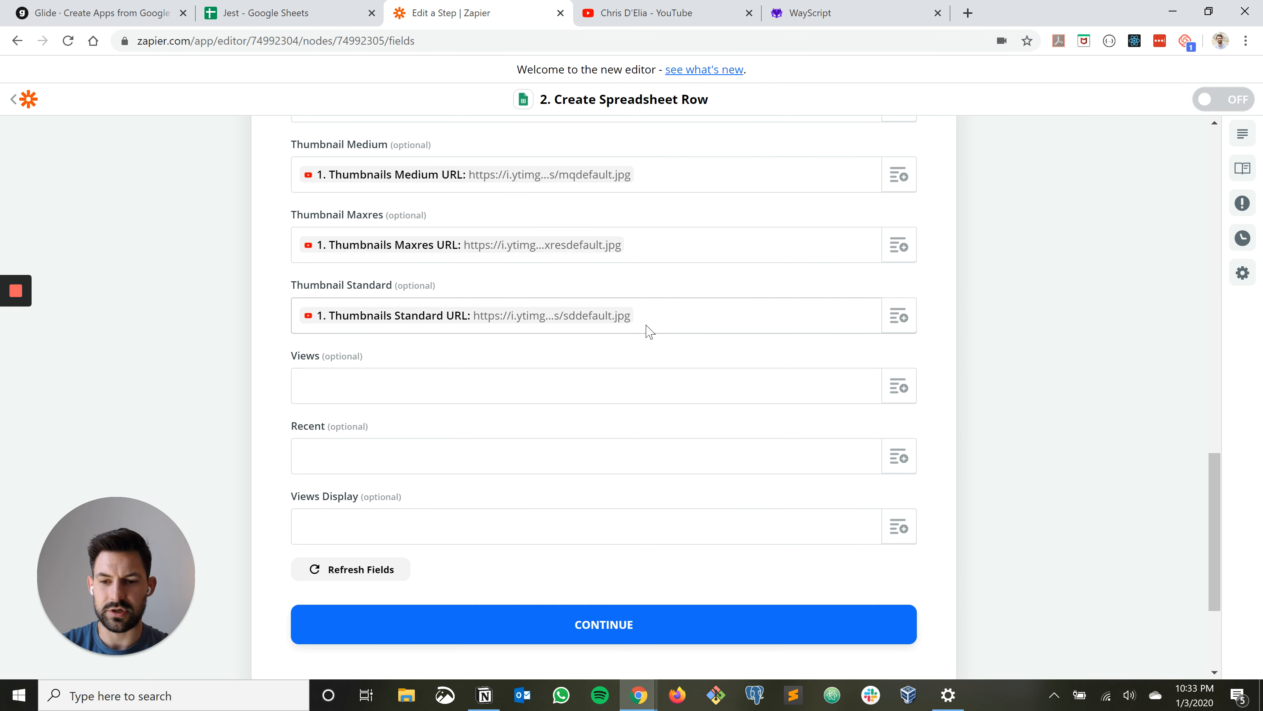
scroll(649, 332, "down", 3)
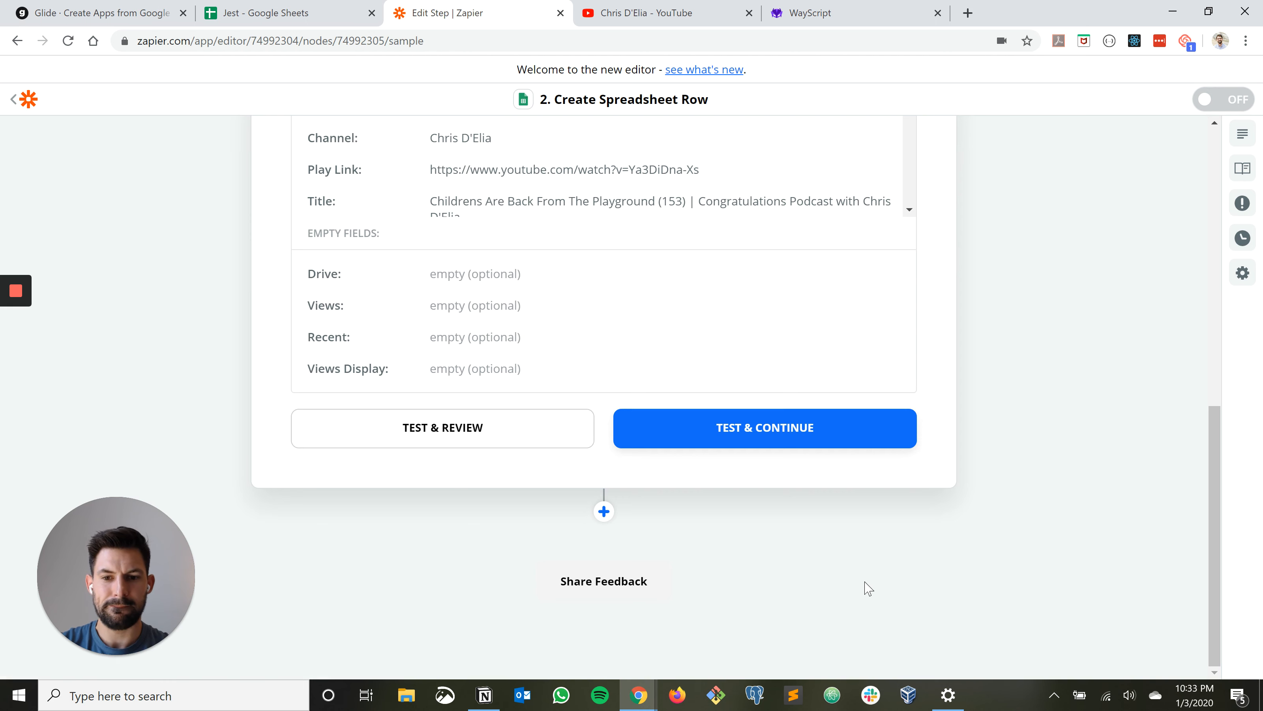
scroll(868, 587, "up", 3)
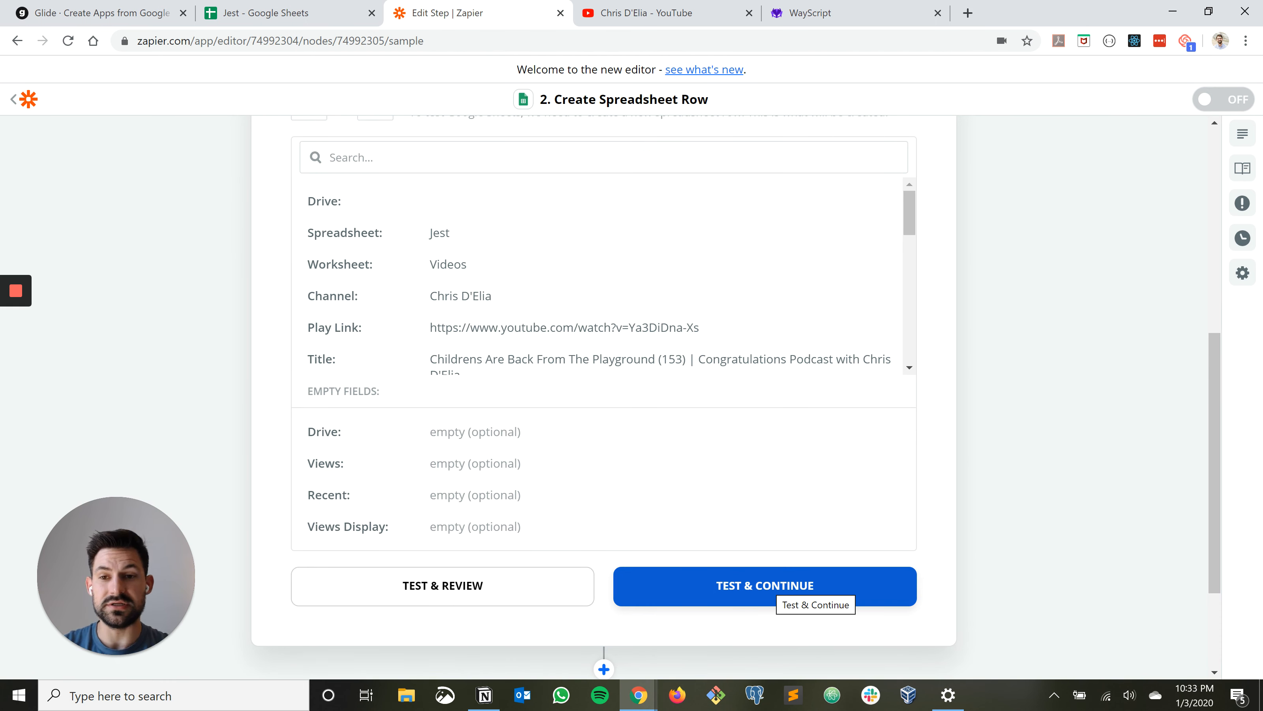
left_click(774, 587)
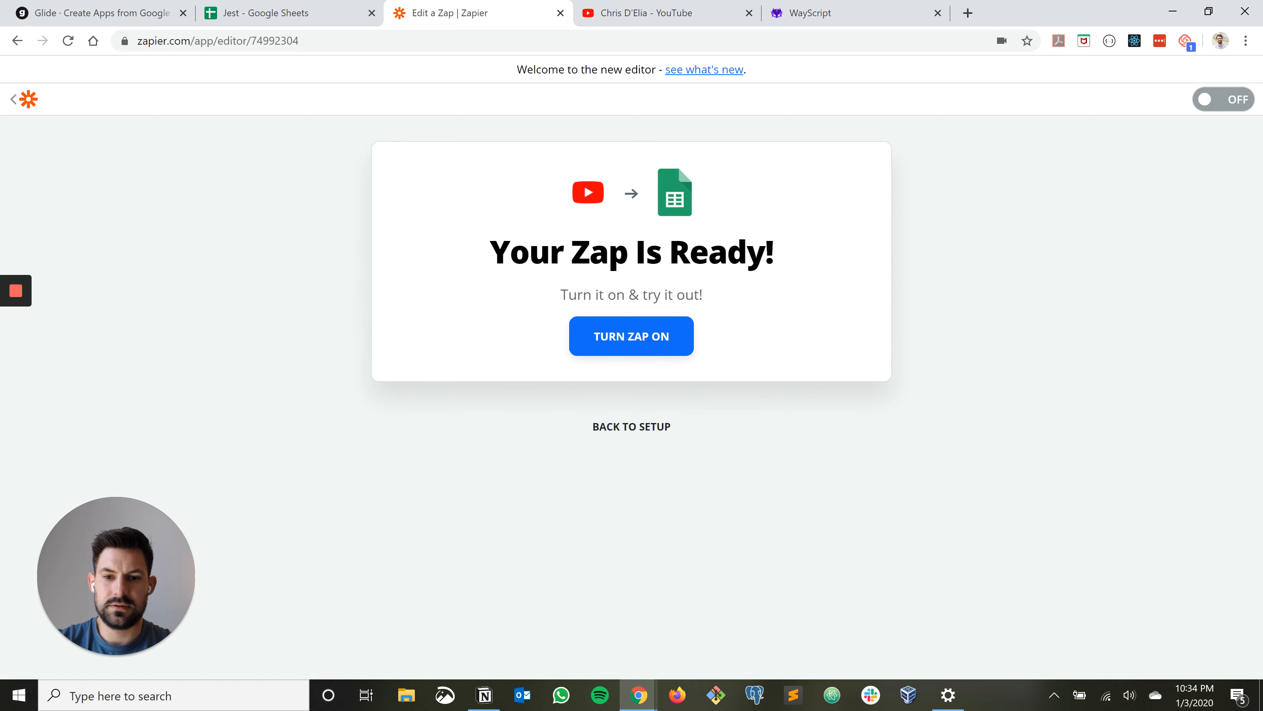
Turn the finished zap on and name it Chris D'Elia
left_click(631, 337)
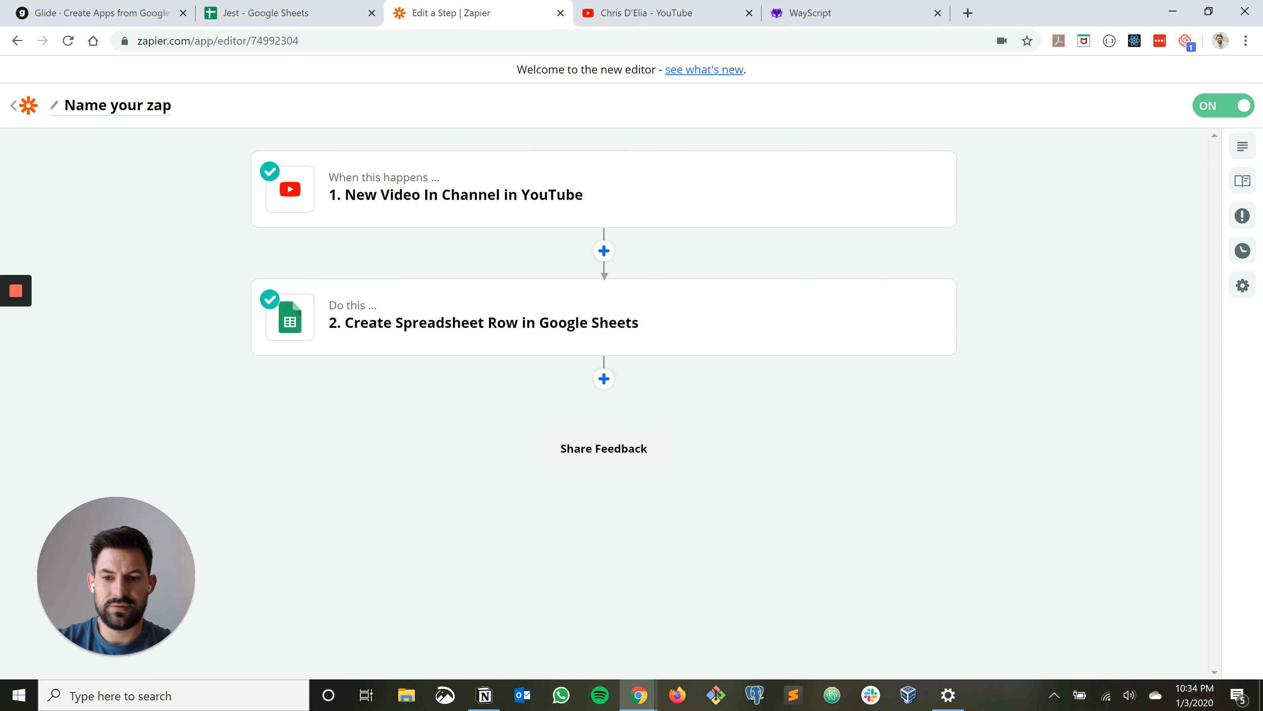
type("Ch")
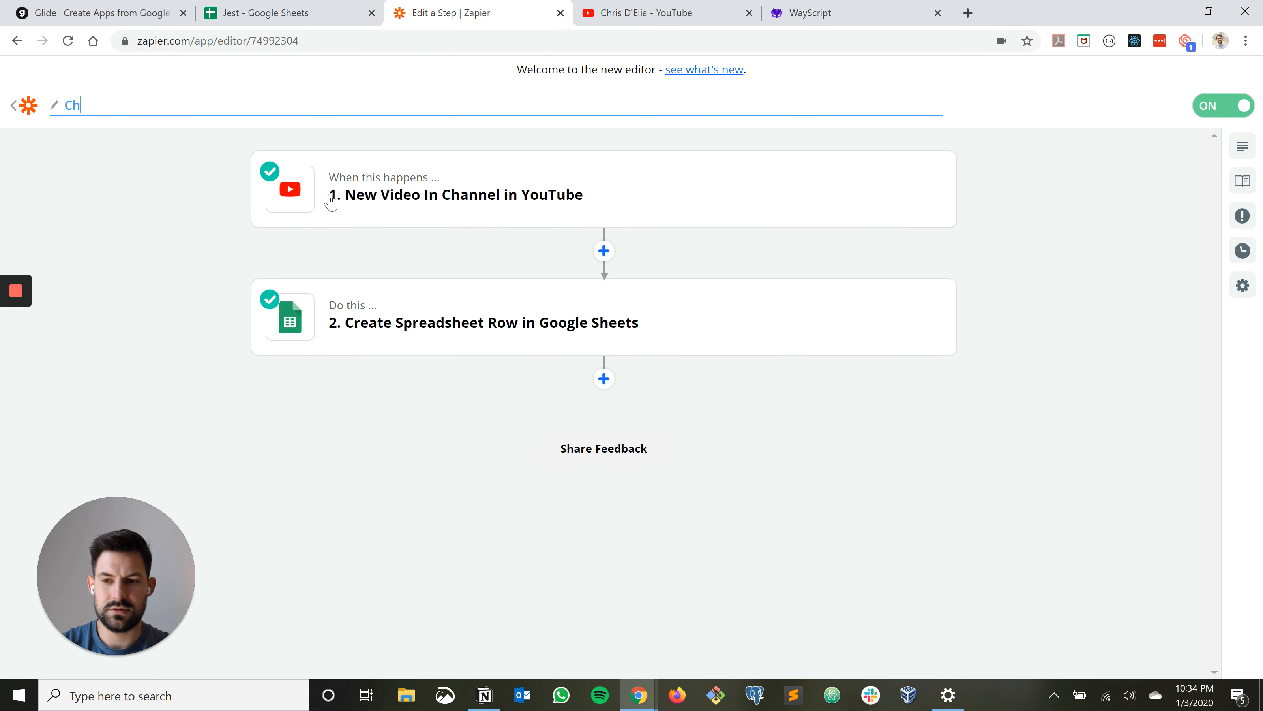
type("ris D'Elia")
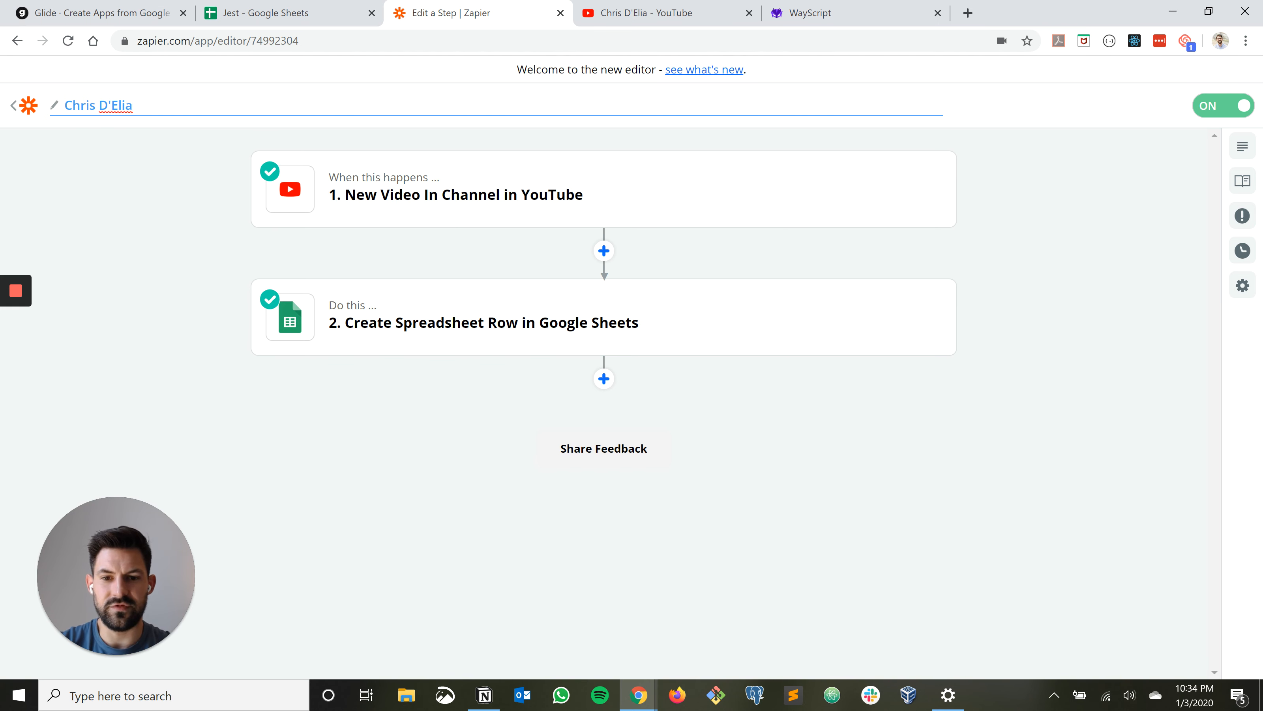
Confirm the zap's name as Chris D'Elia and check the test row in the Jest spreadsheet's Videos worksheet
key("Return")
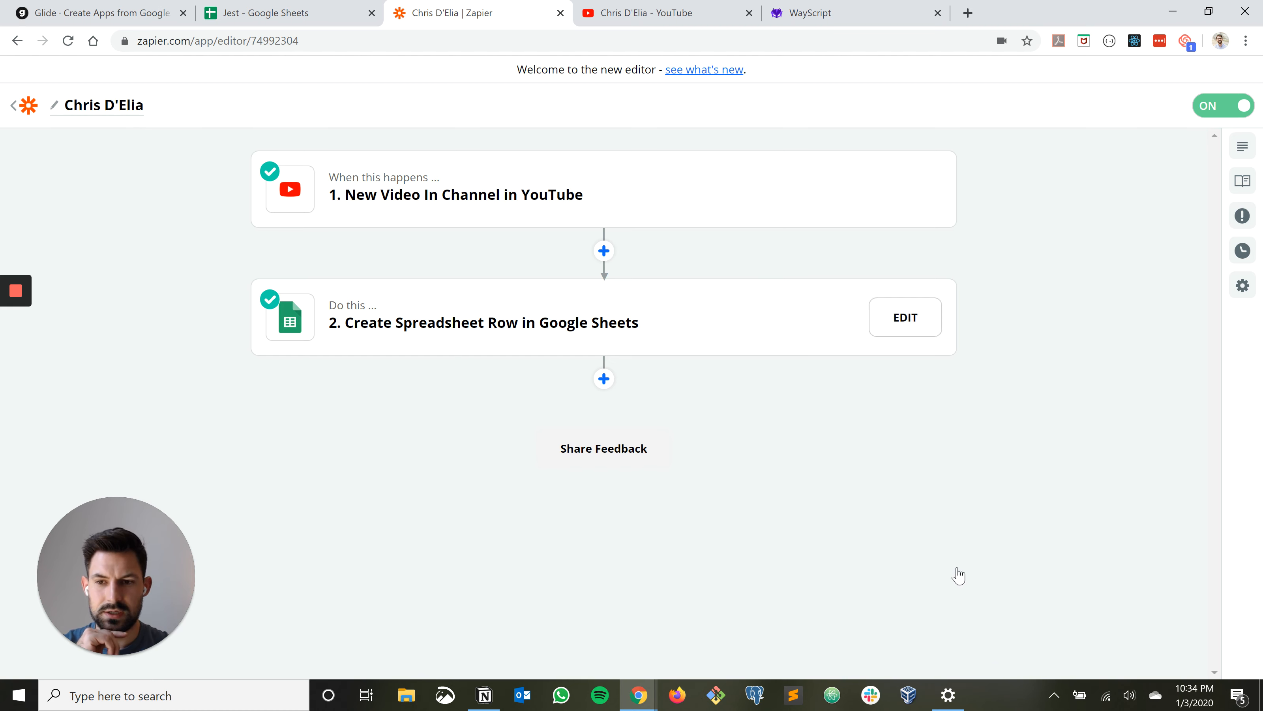
left_click(612, 323)
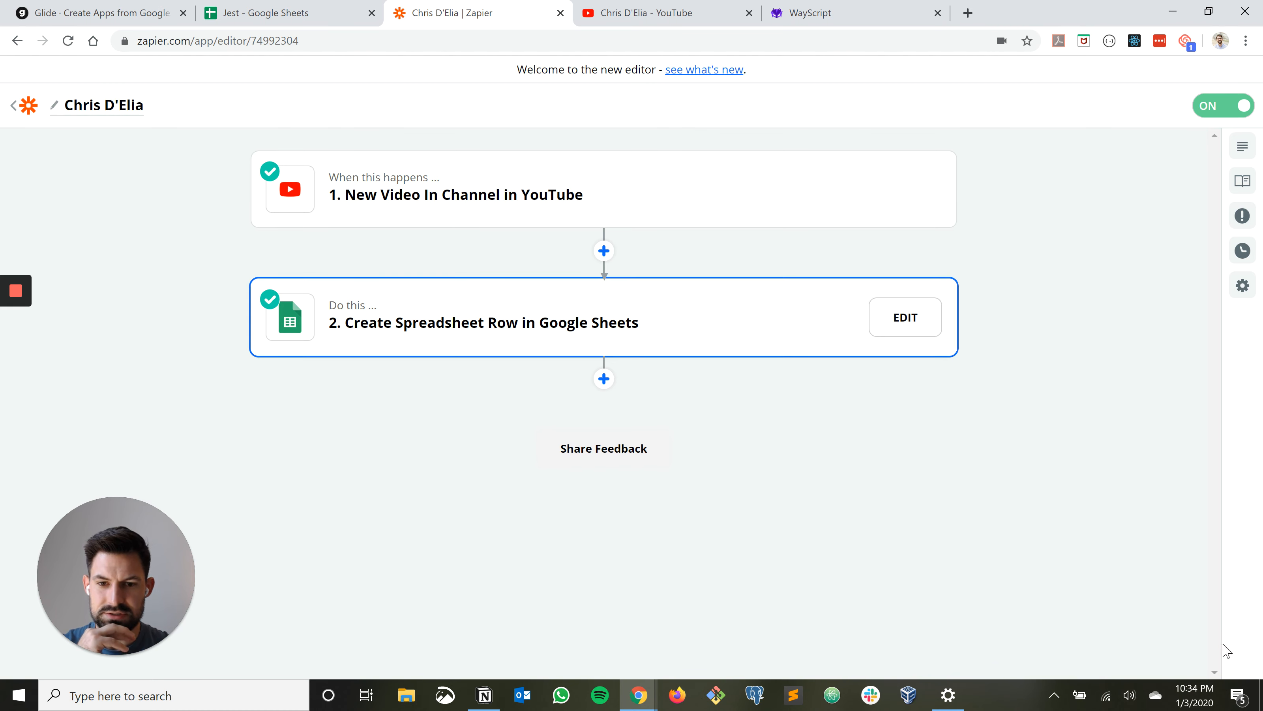
scroll(989, 502, "up", 2)
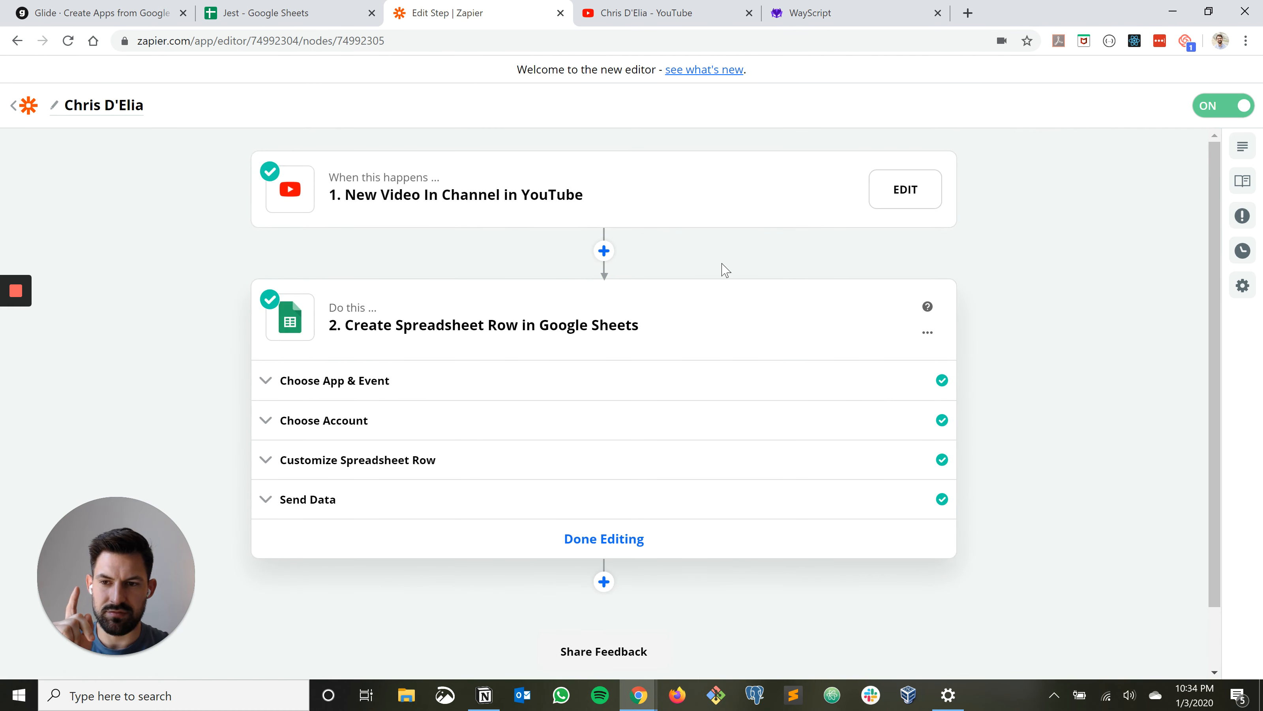
key("ctrl+shift+Tab")
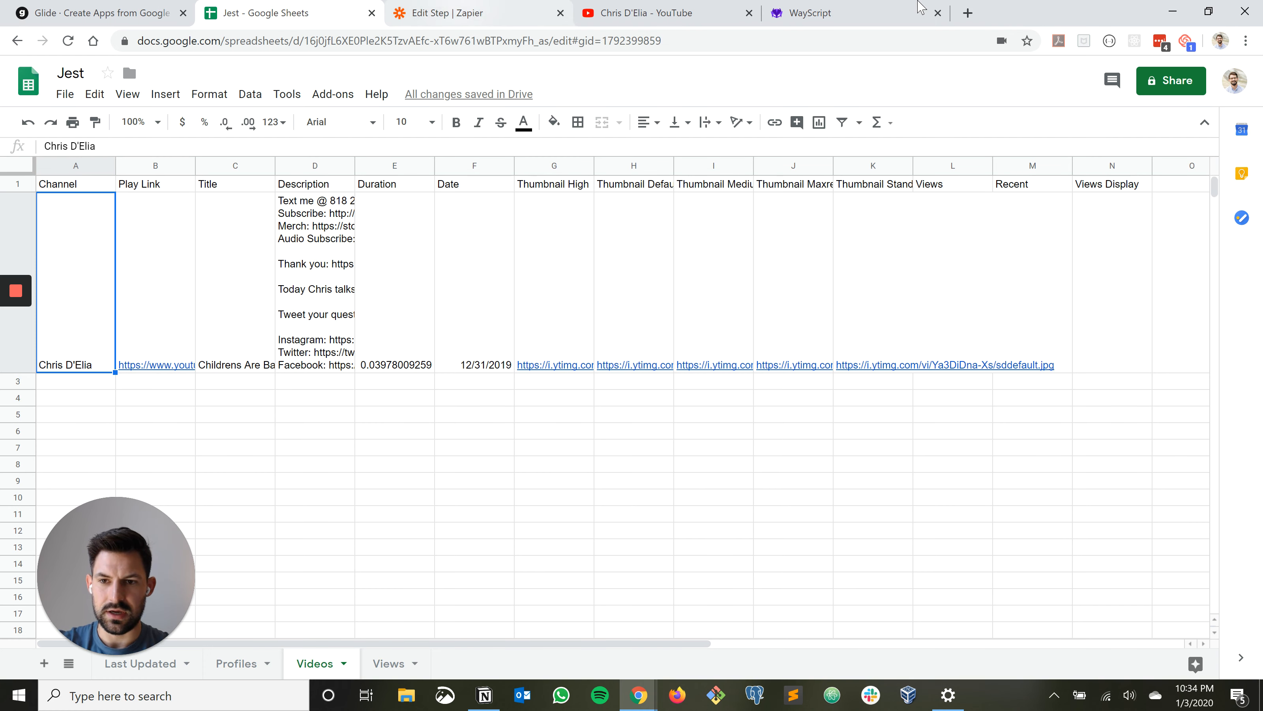
Choose Video B as the sample for the zap's New Video In Channel trigger and finish editing the trigger
left_click(473, 13)
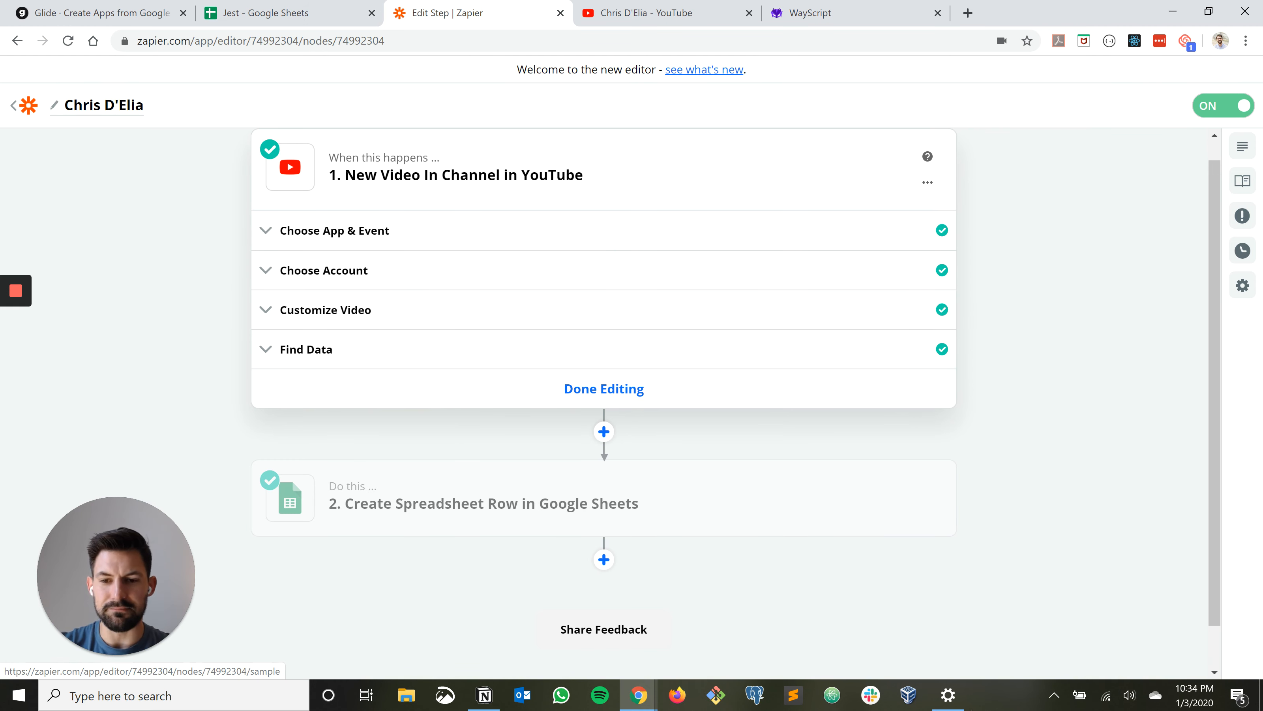
left_click(307, 349)
scroll(604, 398, "down", 3)
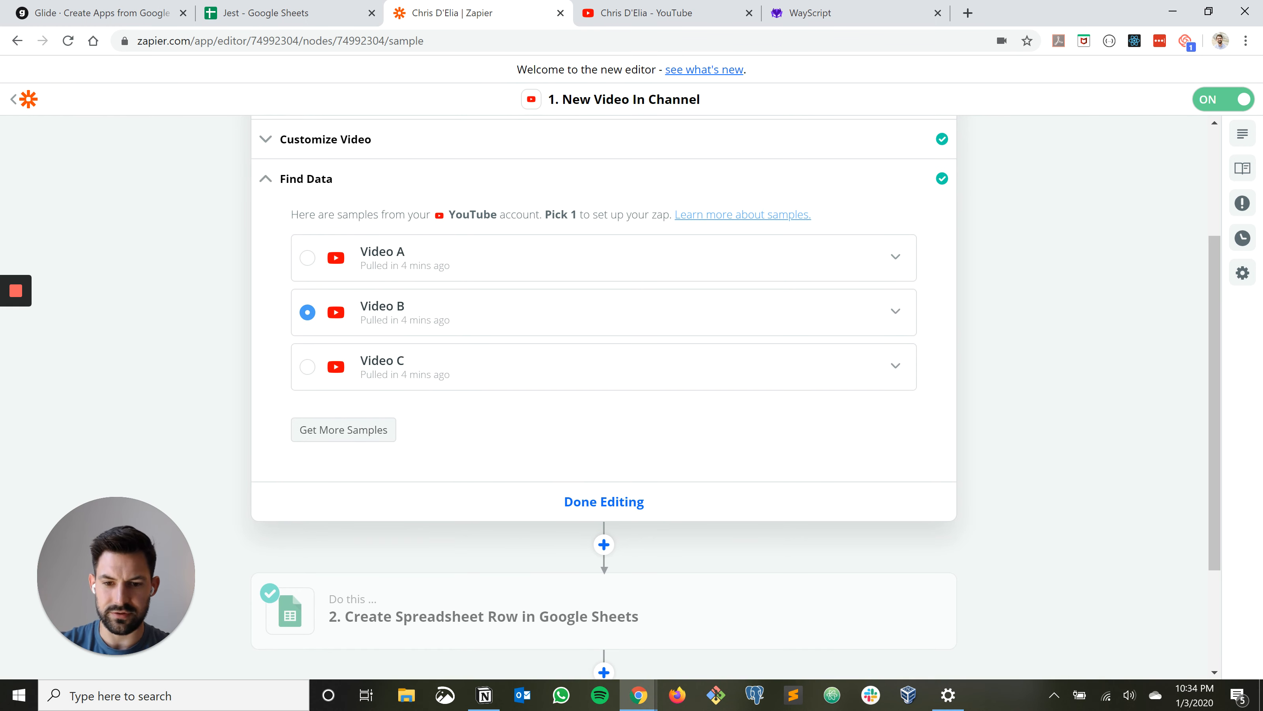
left_click(604, 501)
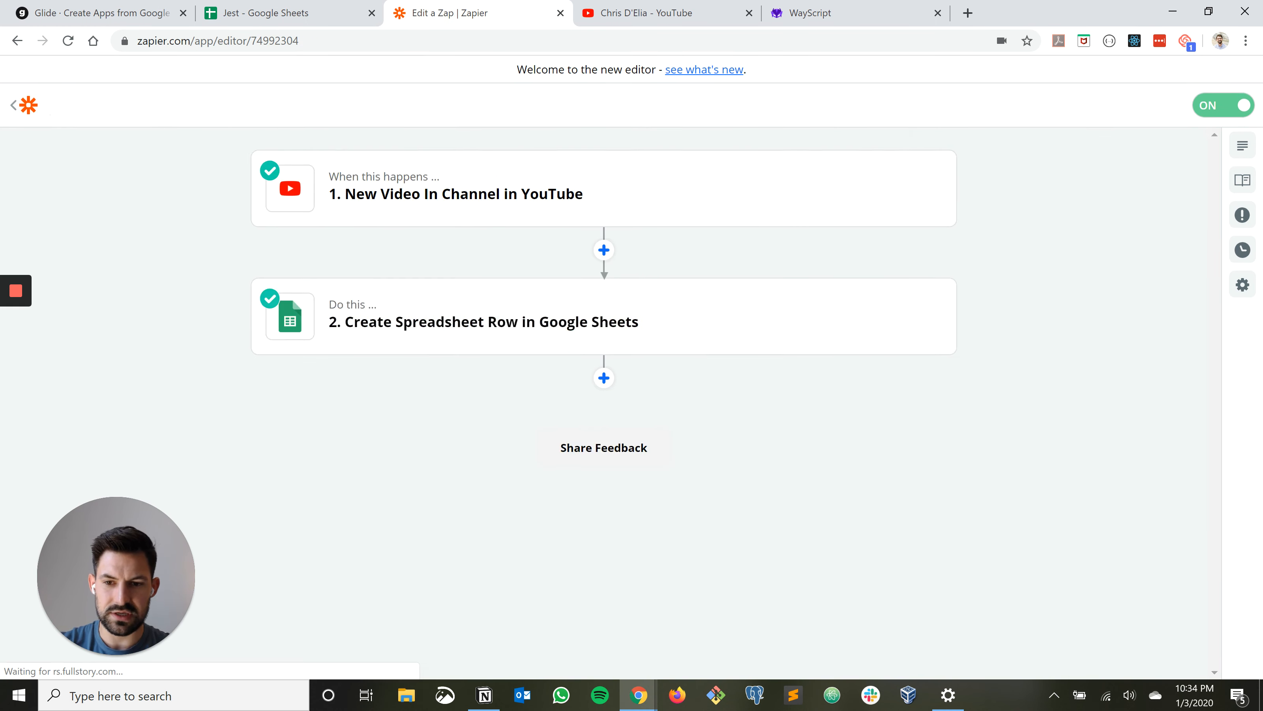
Retest the zap's Create Spreadsheet Row action to send the Video B sample to Google Sheets
left_click(906, 317)
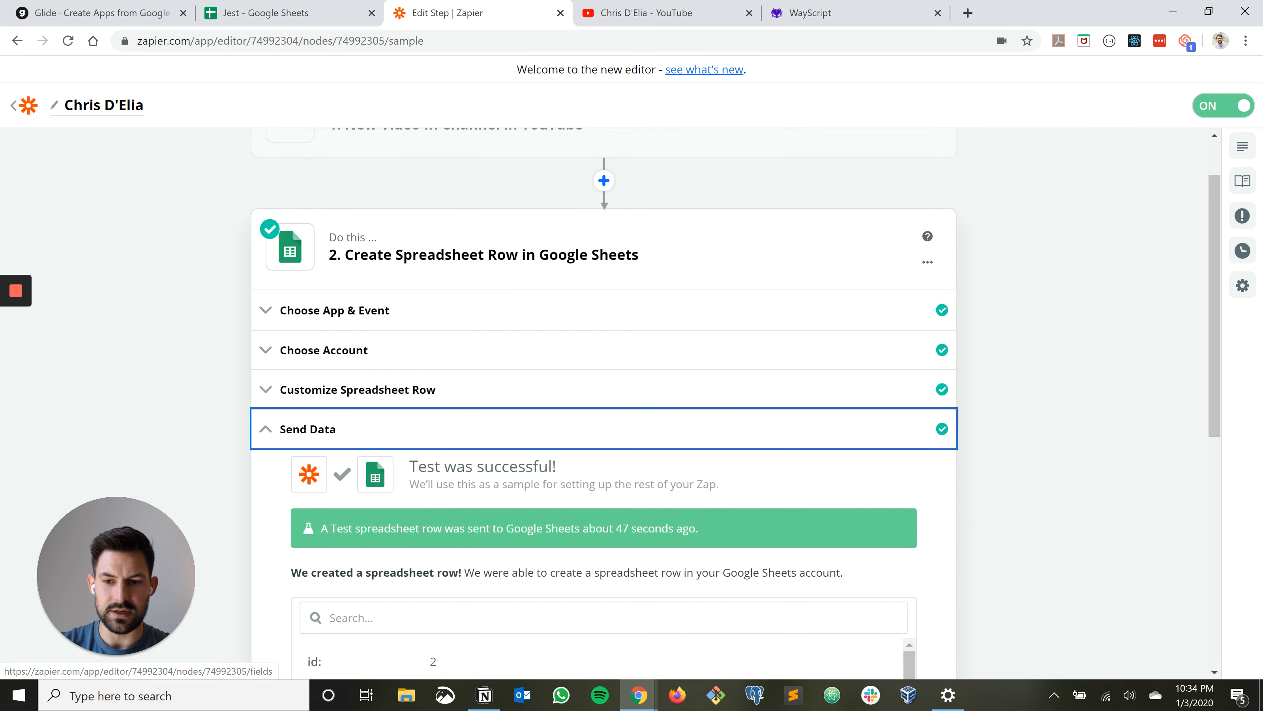
scroll(834, 652, "down", 7)
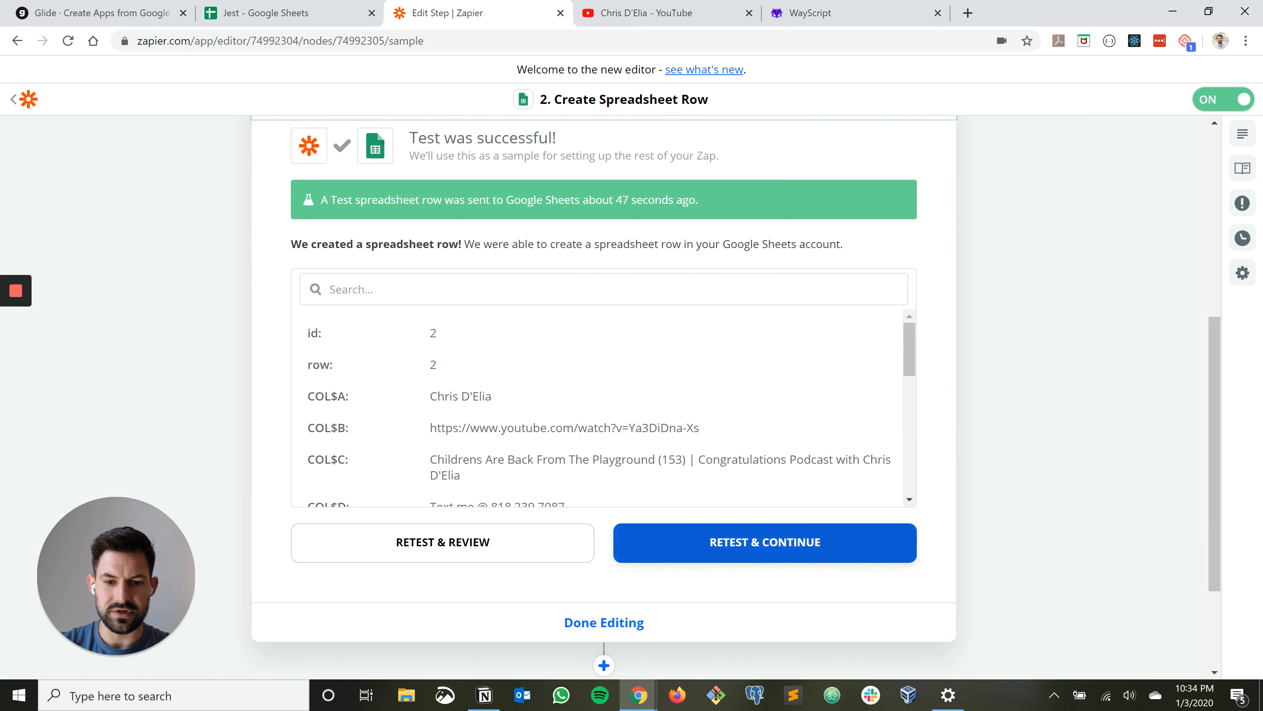
left_click(765, 542)
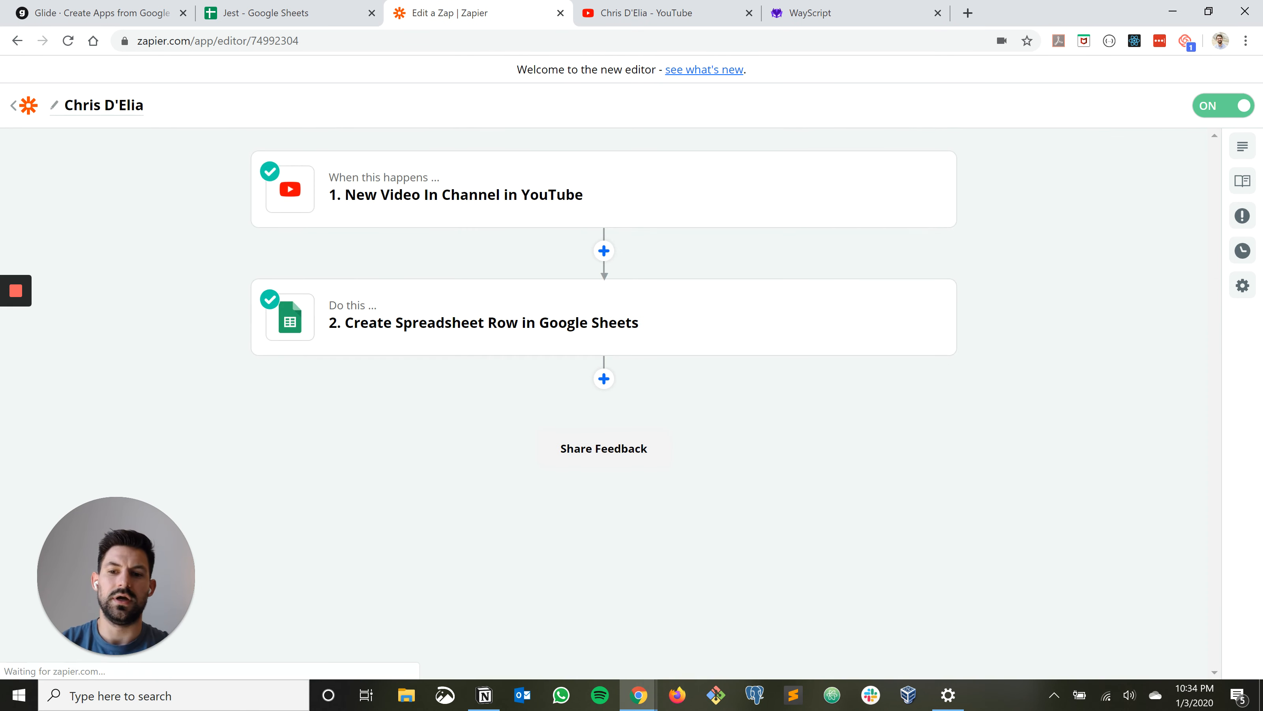
Check the Jest spreadsheet's Videos worksheet for the retested row and switch to the Jest app in Glide
left_click(268, 13)
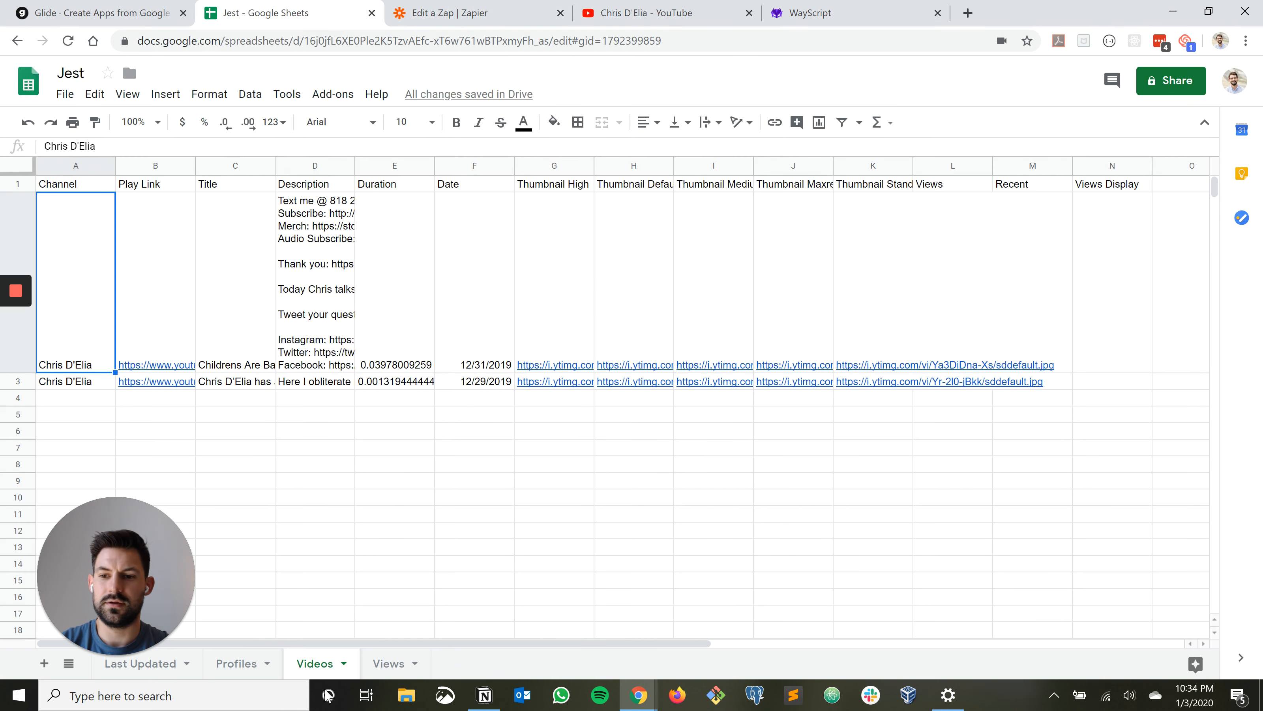
left_click(450, 13)
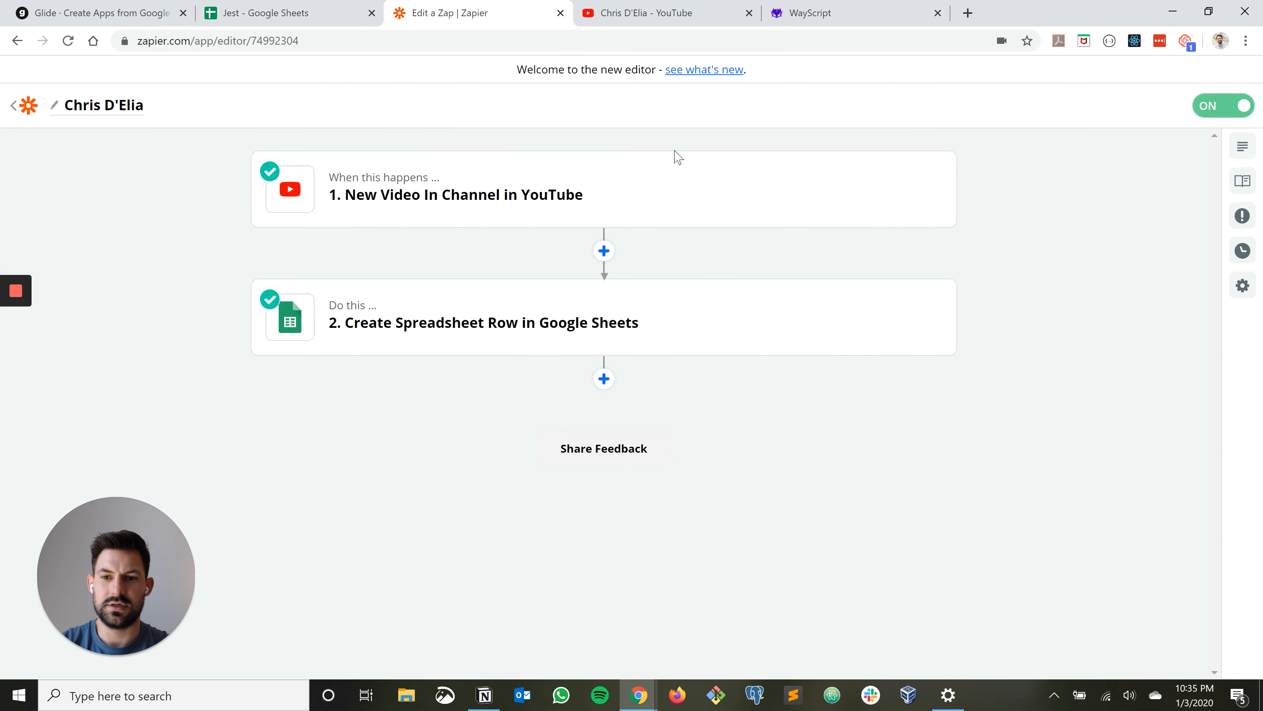
left_click(268, 13)
left_click(450, 13)
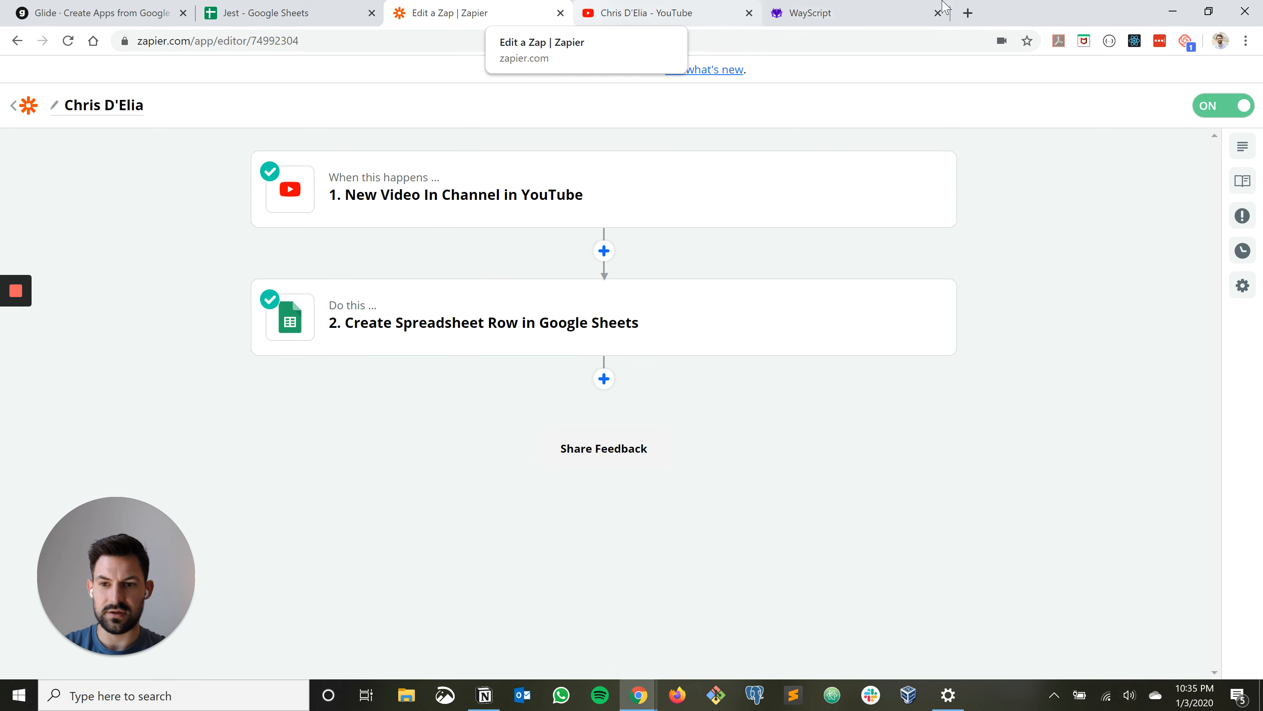
left_click(258, 13)
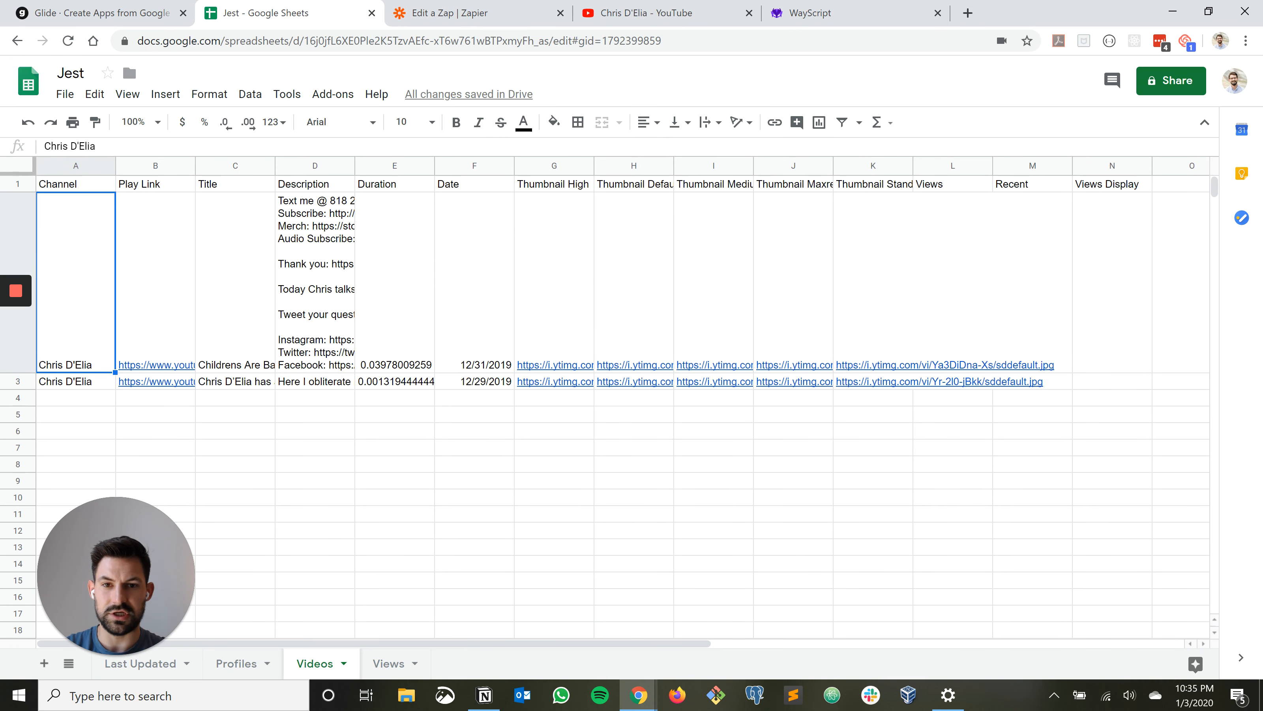
left_click(125, 13)
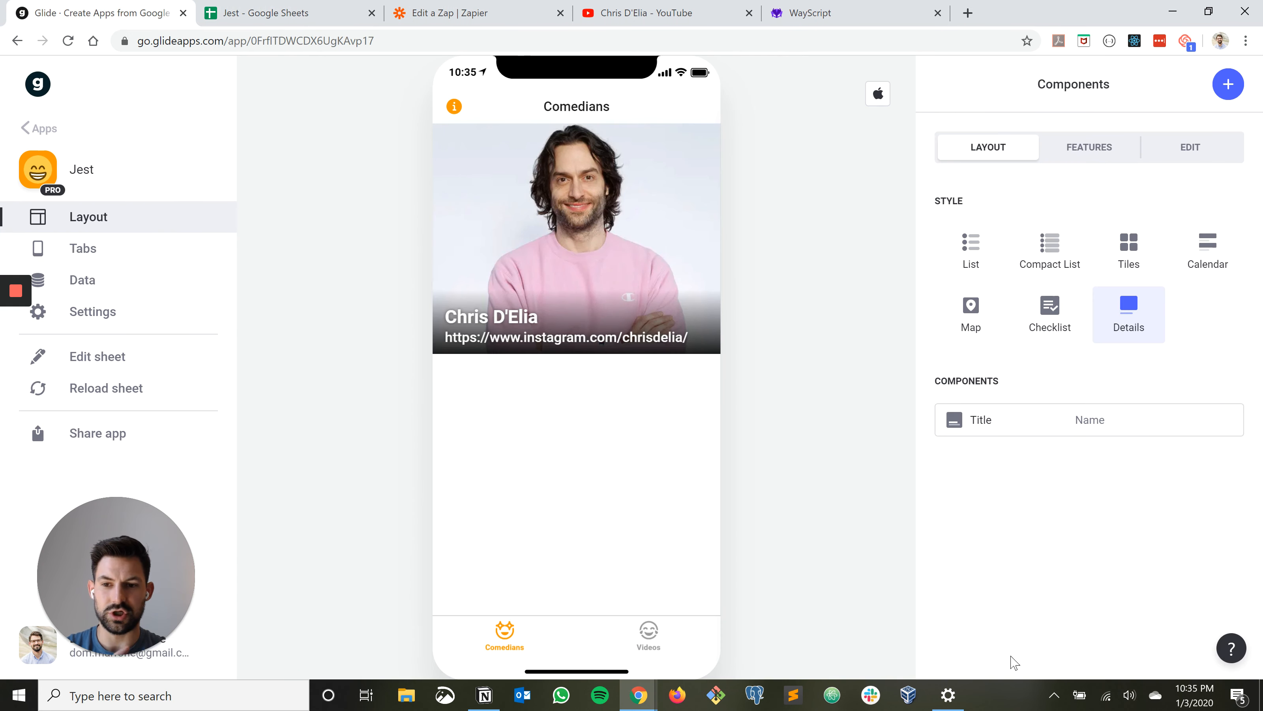